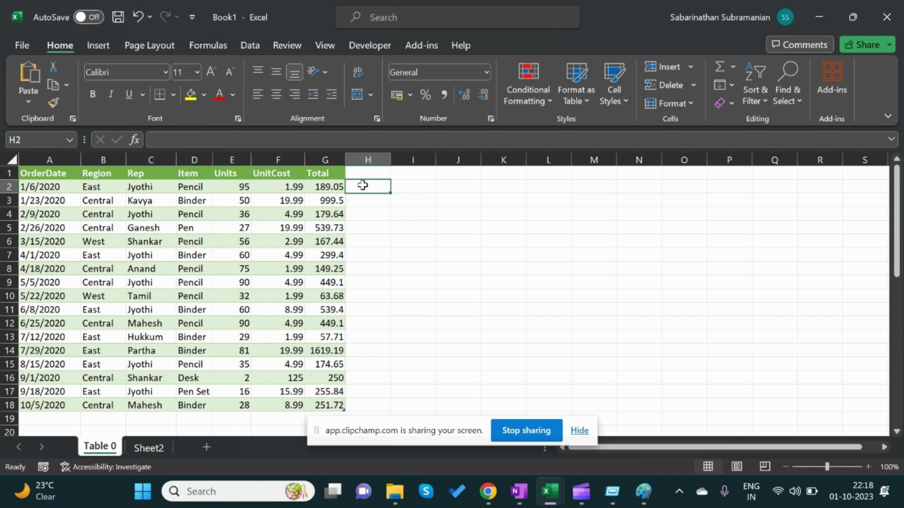
- Enter an IF formula in H2 that returns "High Selling" when Units is greater than 50 and "Others" otherwise
type("=IF(")
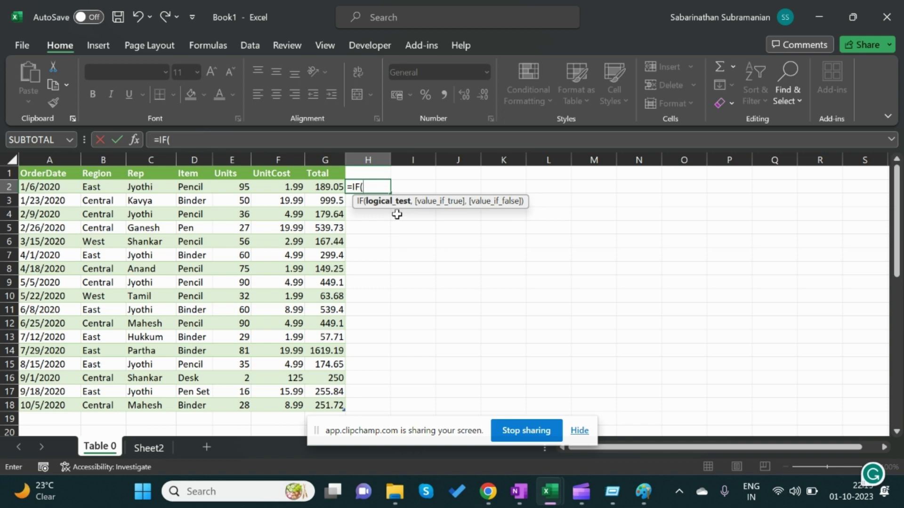
left_click(237, 190)
type(">")
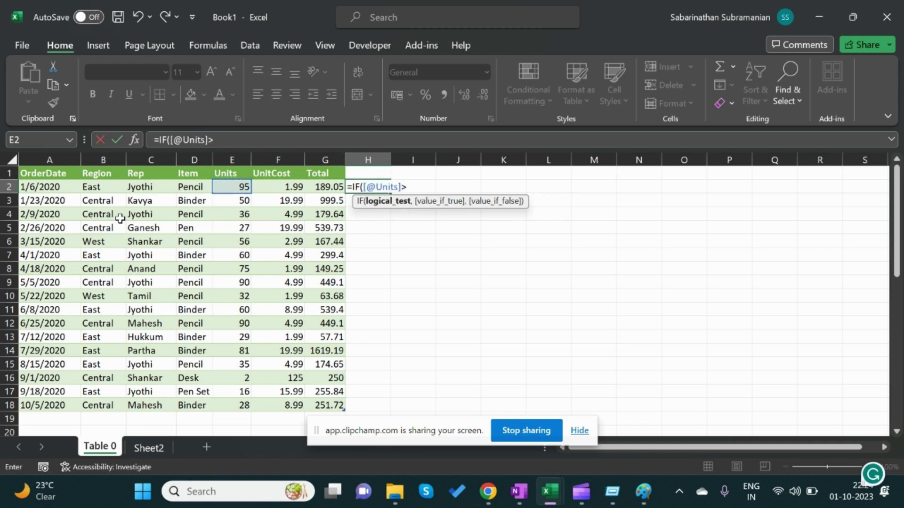
type("50")
type(",")
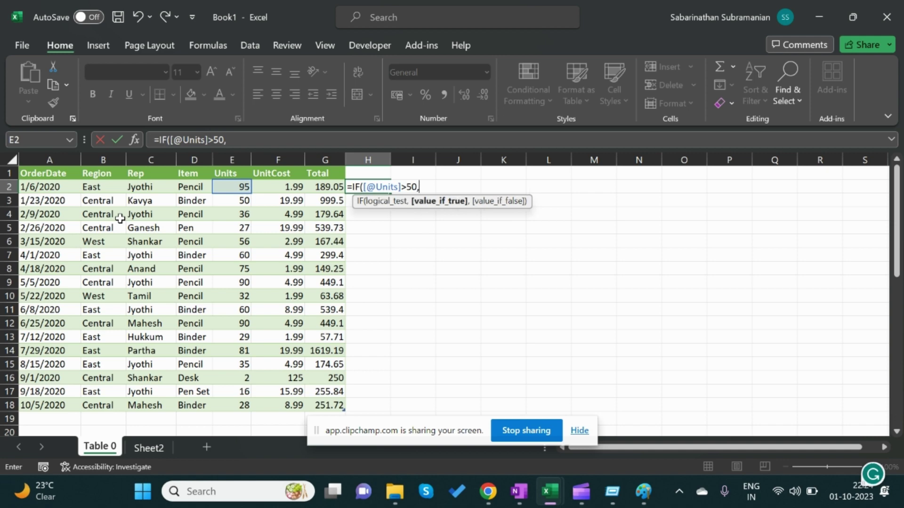
type("\"High Selling")
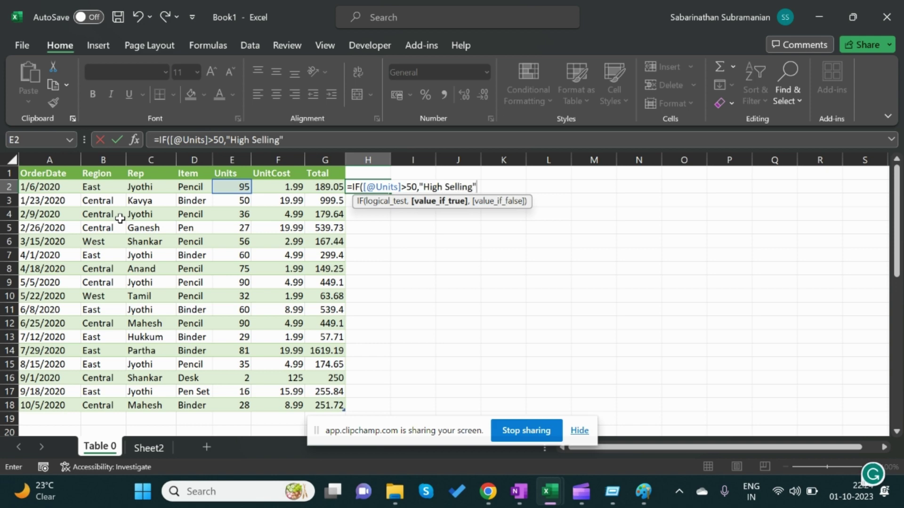
type("\",")
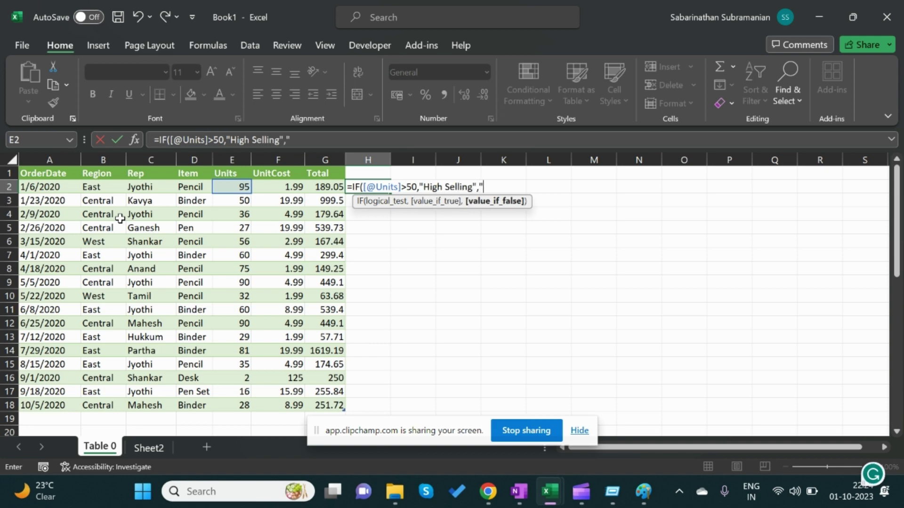
type("\"Others")
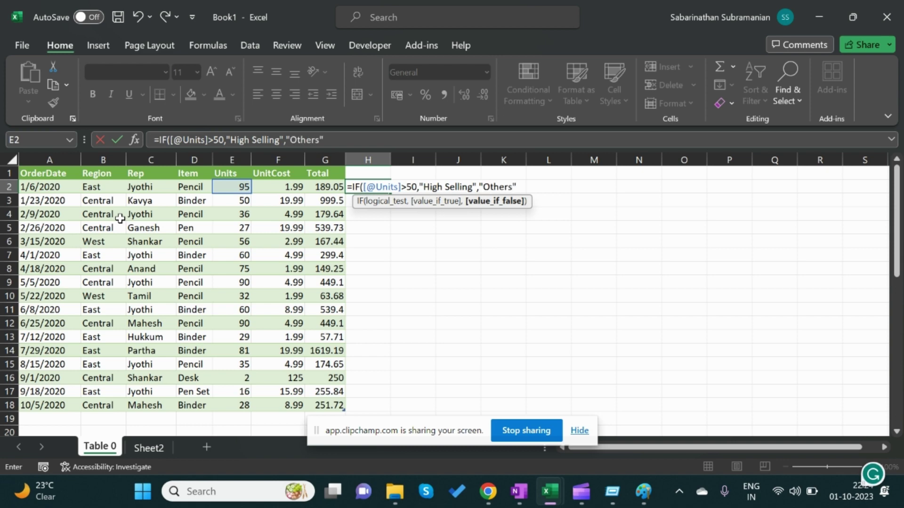
type("\")")
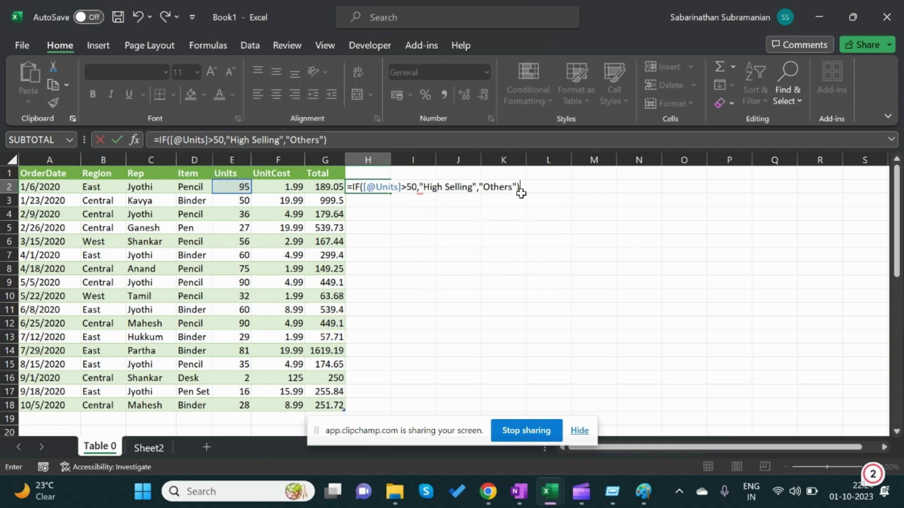
key("Return")
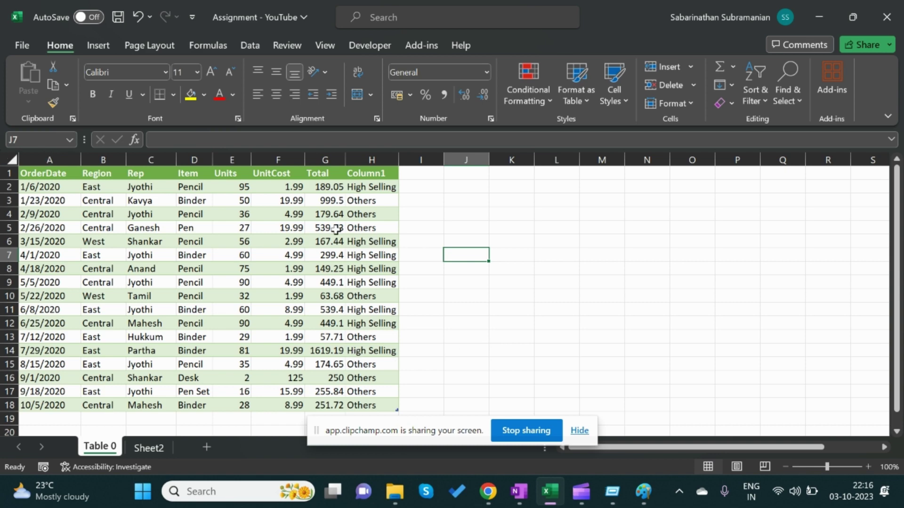
- Check the new column's labels against the Units values and review the ranges in the Range and Result table
left_click(240, 188)
left_click(361, 187)
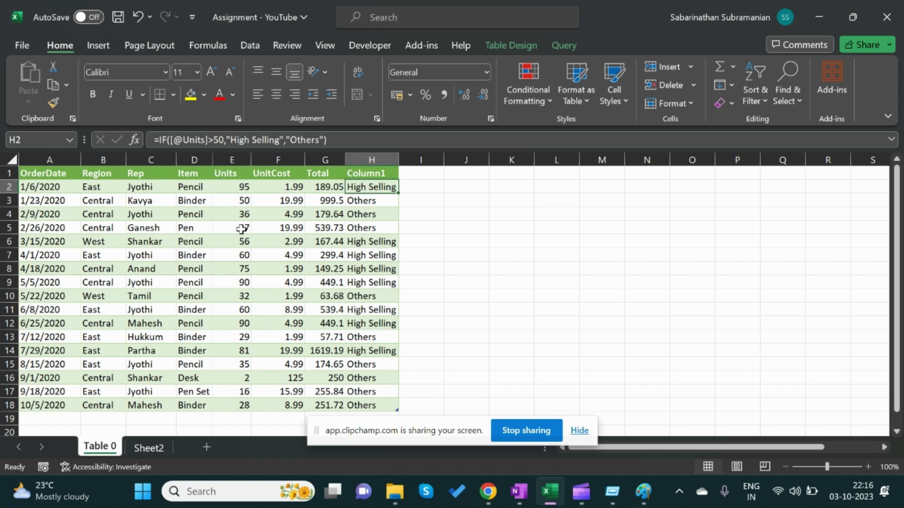
left_click(242, 242)
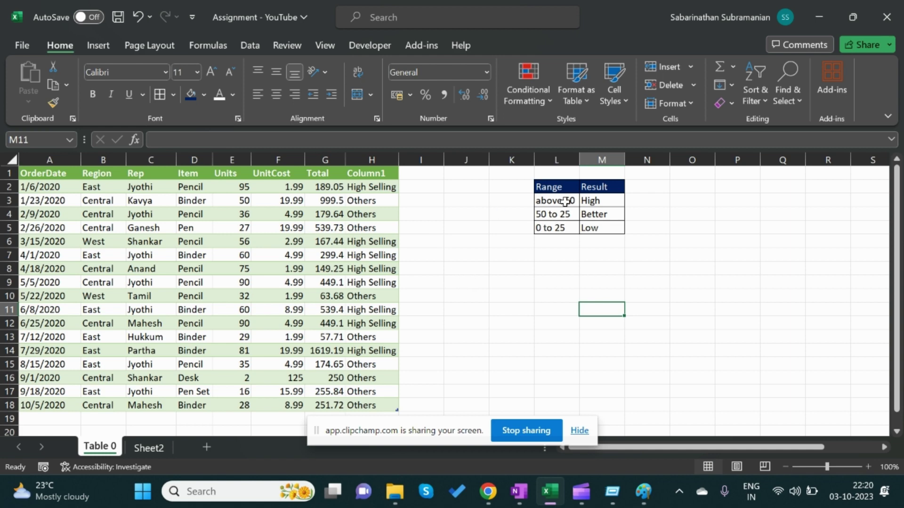
left_click_drag(565, 201, 560, 228)
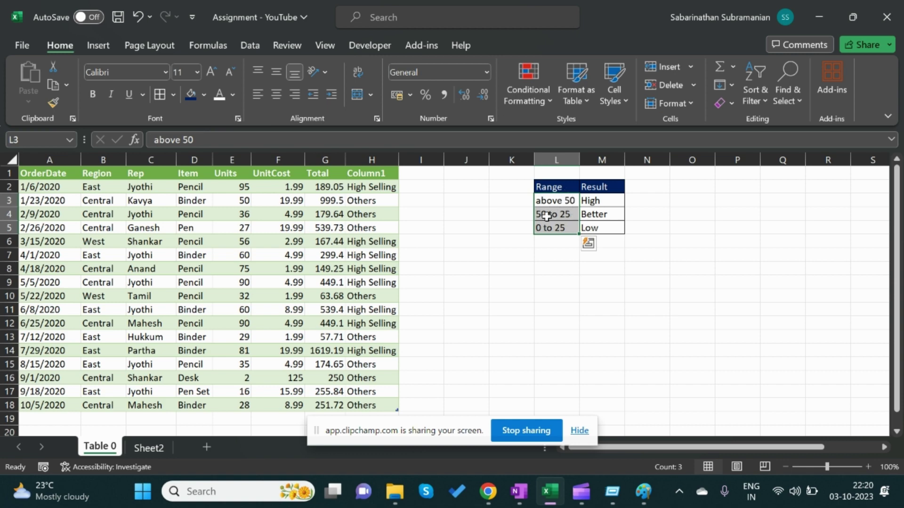
left_click(561, 253)
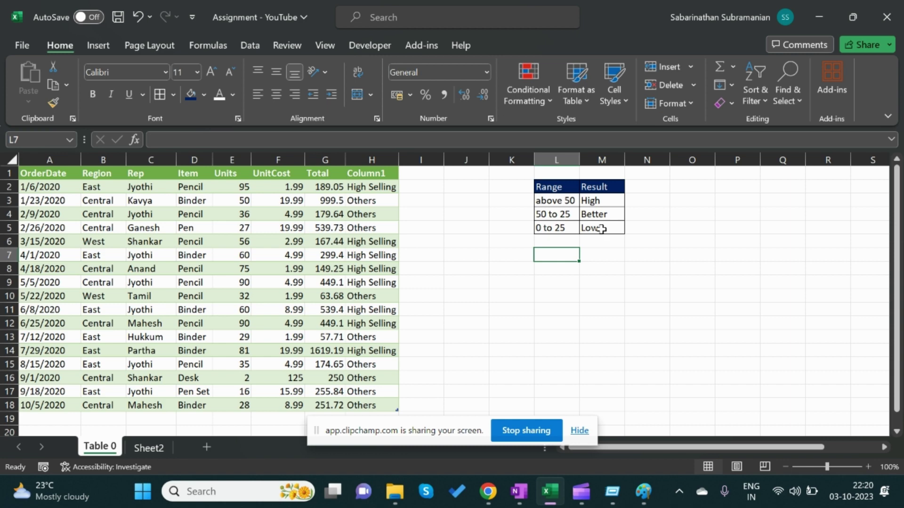
- Add a new table column with the header "Result" in I1
left_click(430, 177)
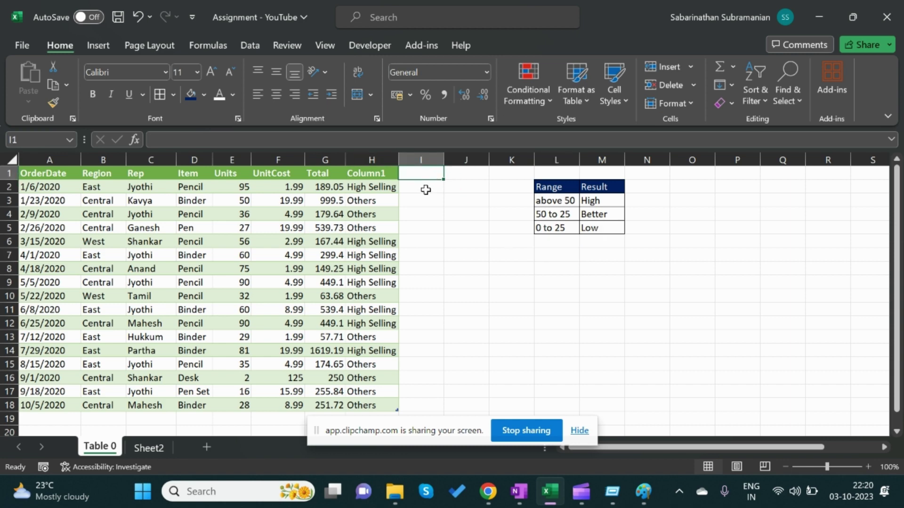
type("Result")
key("Return")
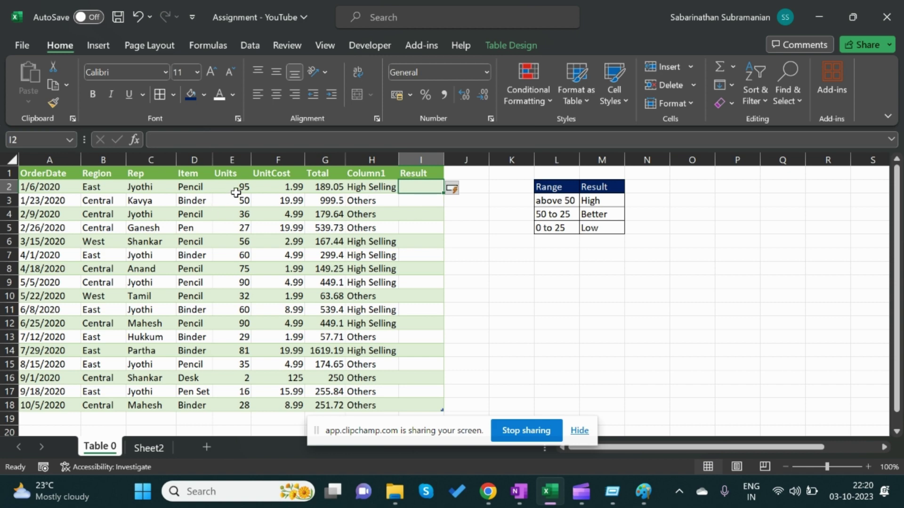
- Begin an IF formula in I2 that tests whether Units is greater than 50 and returns "High" when true
type("=if")
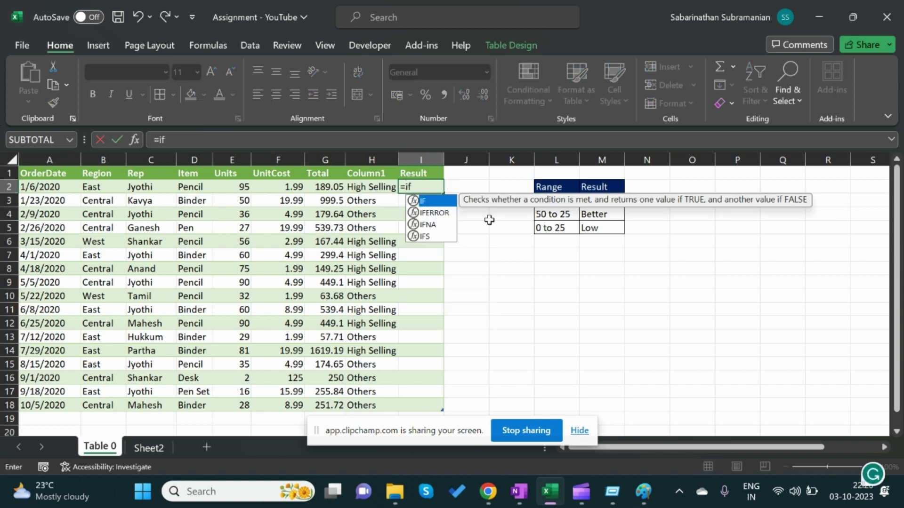
key("Tab")
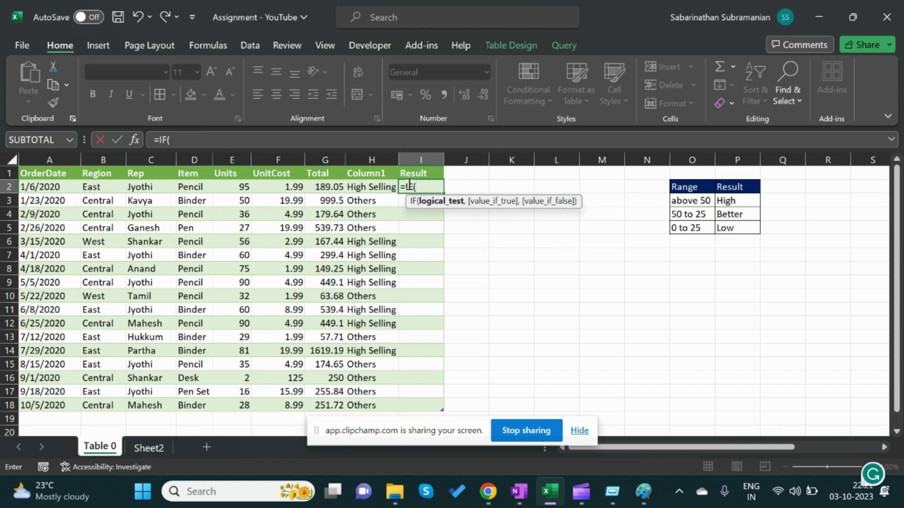
left_click(236, 188)
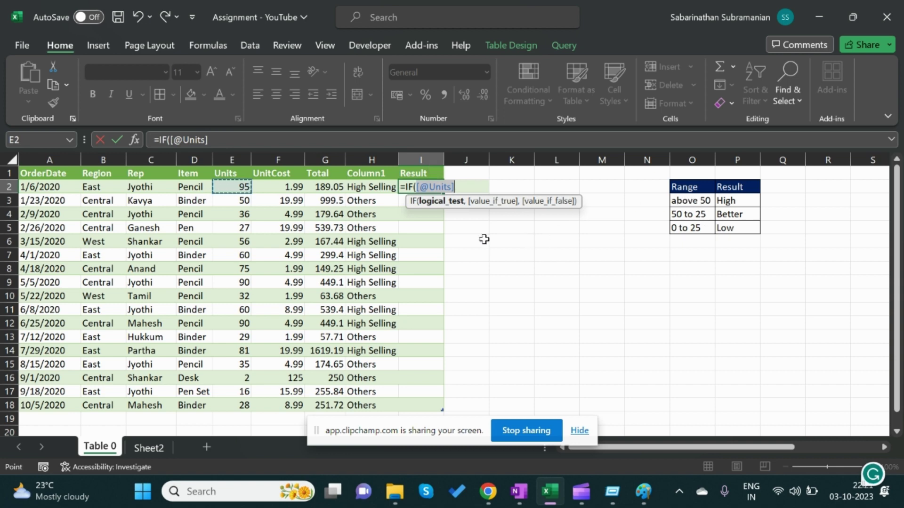
type(">50")
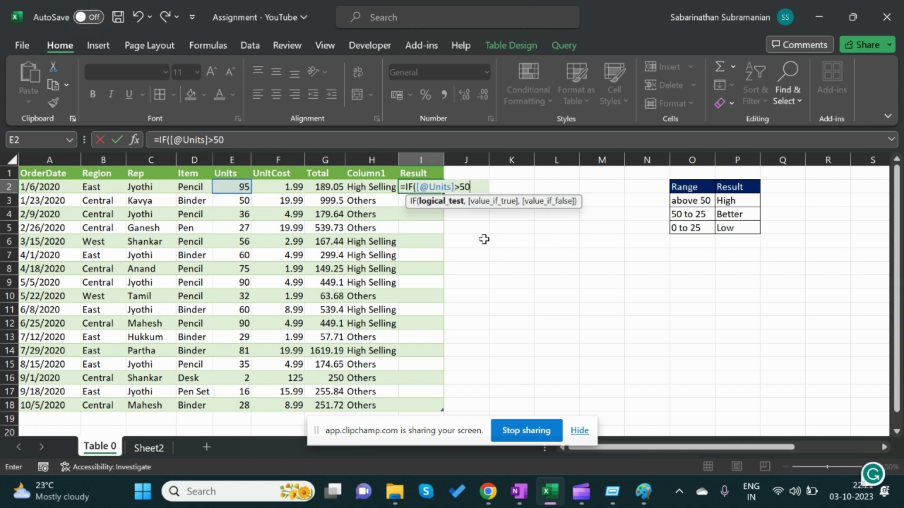
type(",\"High")
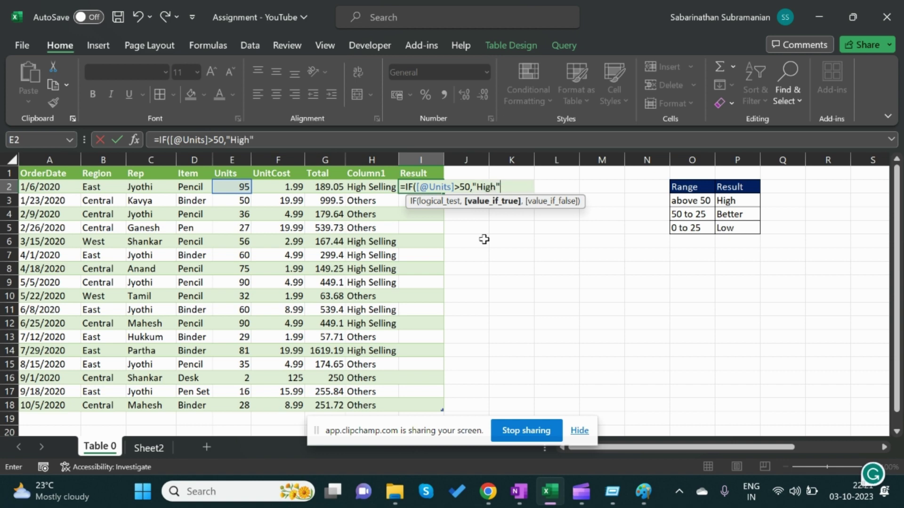
type("\",")
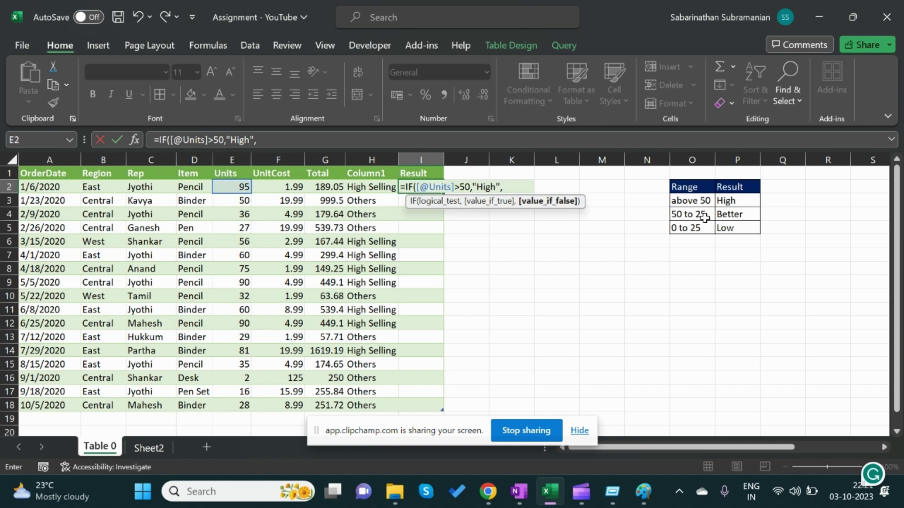
- Complete the formula with a nested IF on a new line, returning "Better" when Units is greater than 25 and "Low" otherwise
key("alt+Return")
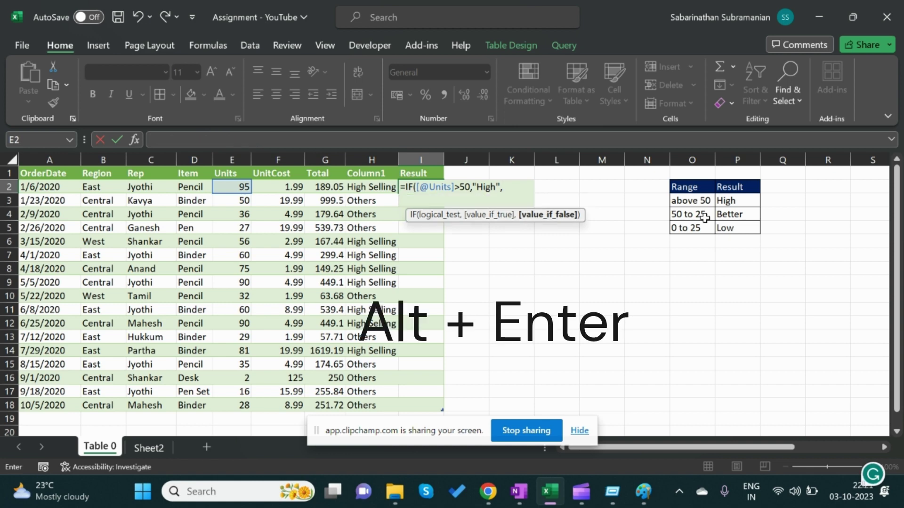
type("(IF(")
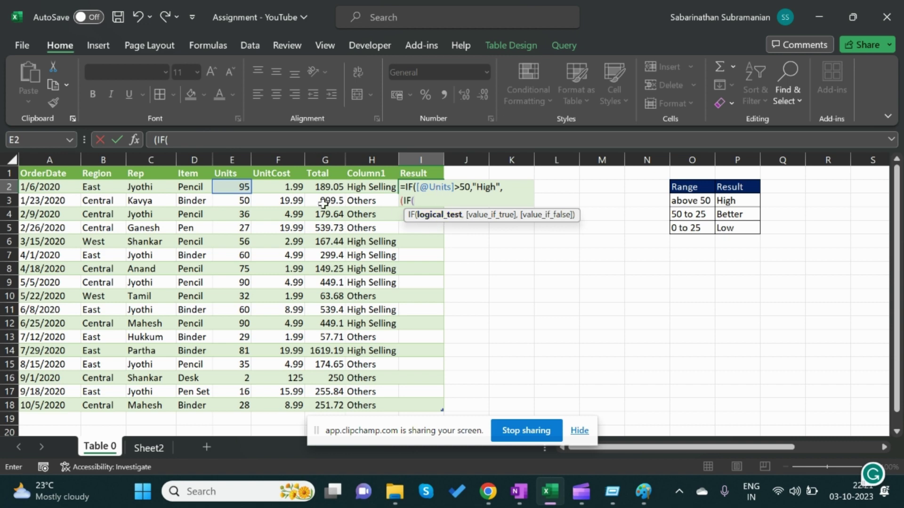
left_click(239, 188)
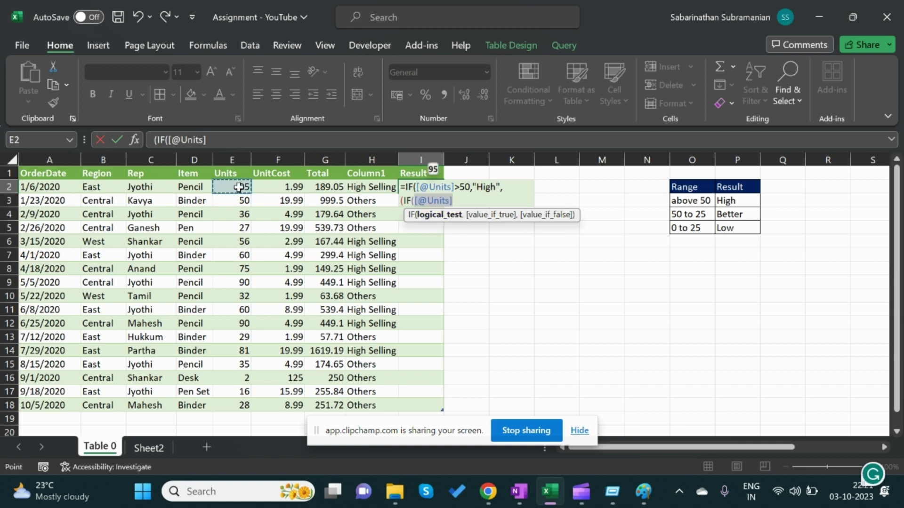
type(">25")
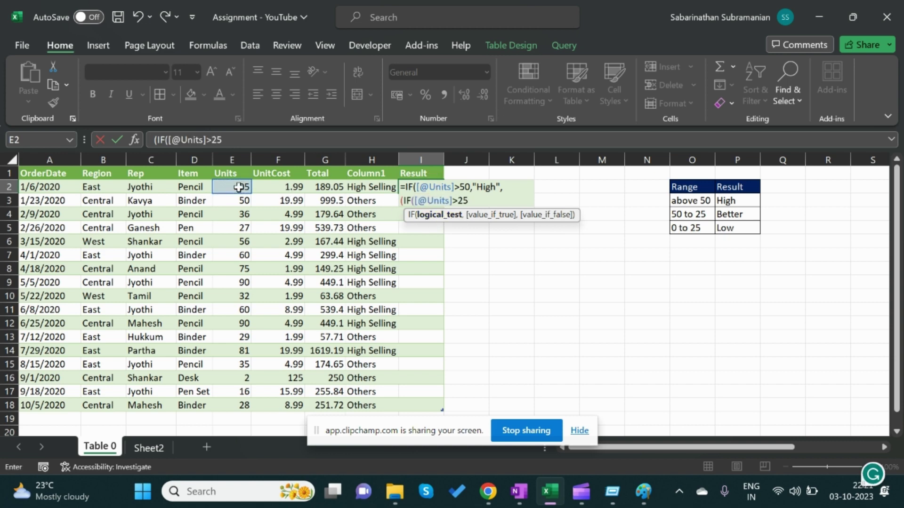
type(",\"B")
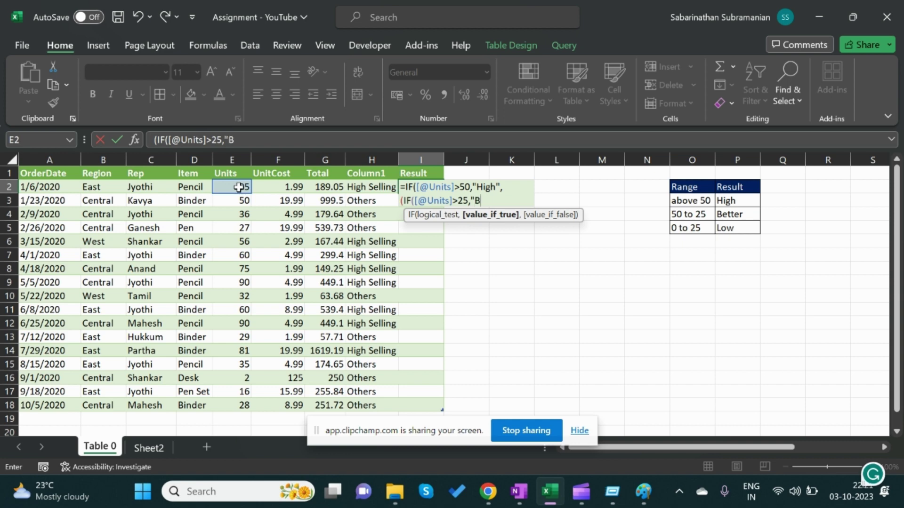
type("etter\",")
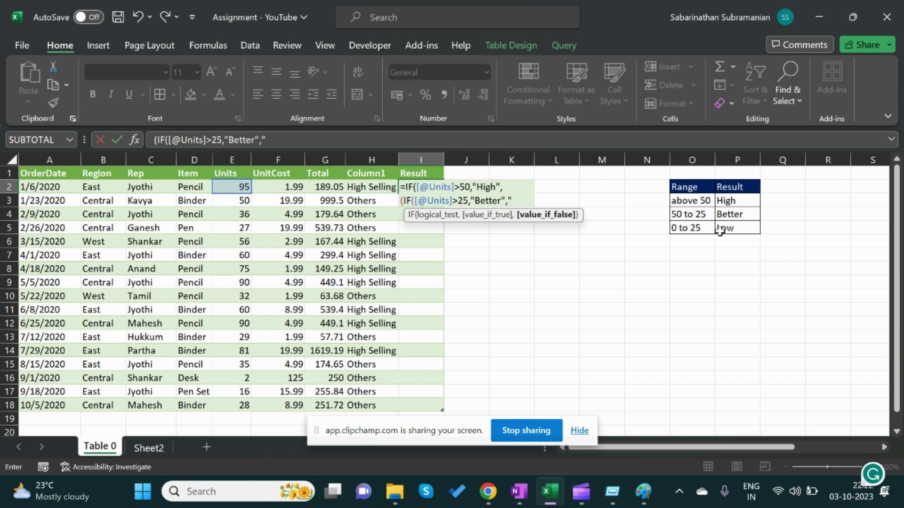
type("Low\"")
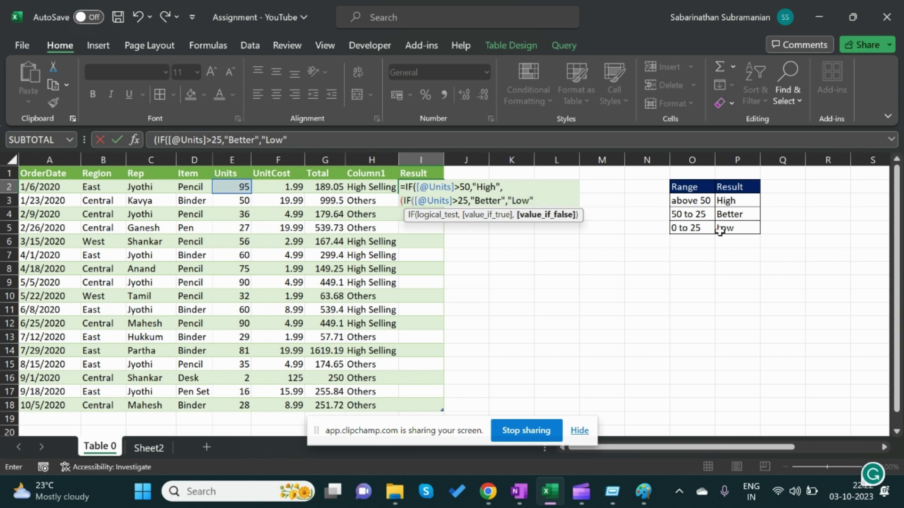
type(")")
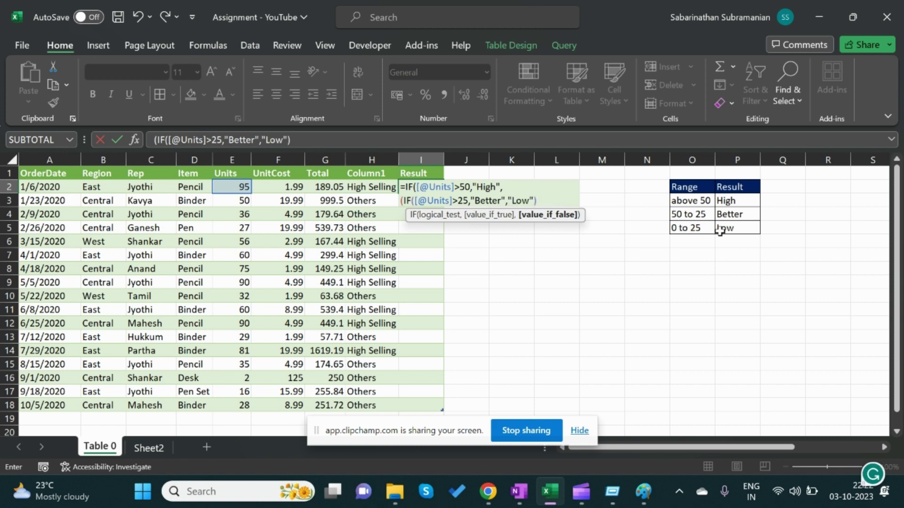
type("))")
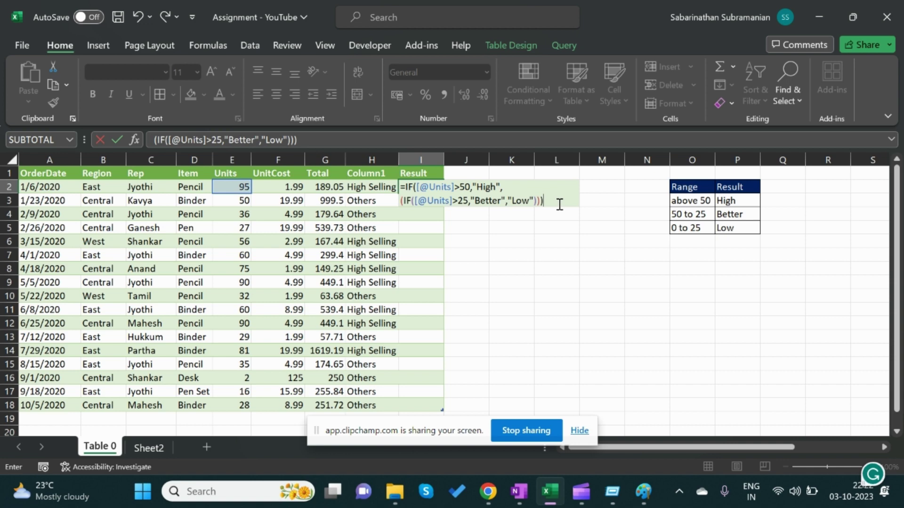
key("Return")
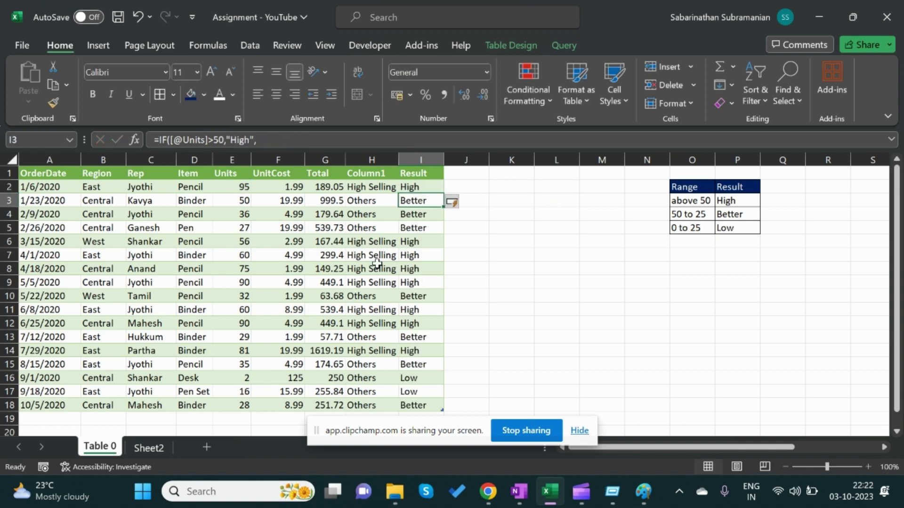
- Review the ratings in the Result column down to the table's last rows
scroll(428, 271, "down", 4)
scroll(428, 273, "up", 4)
left_click_drag(413, 380, 424, 392)
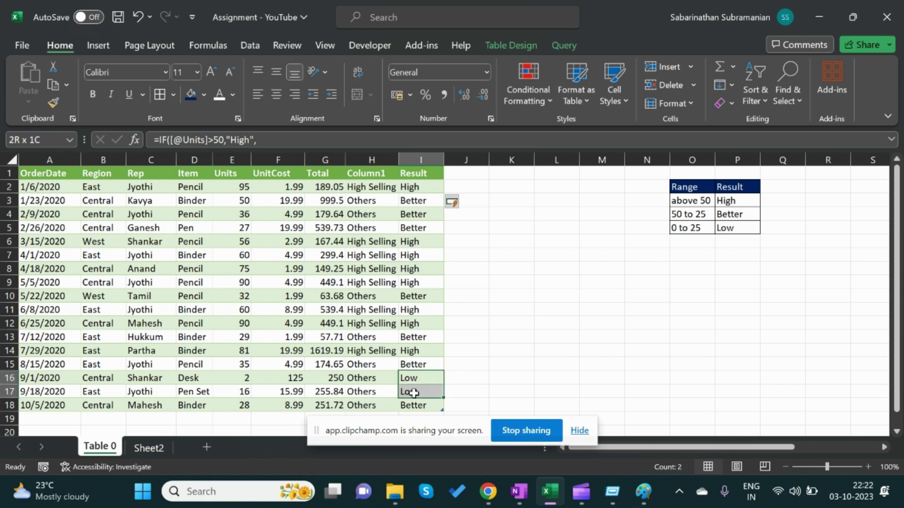
left_click(501, 331)
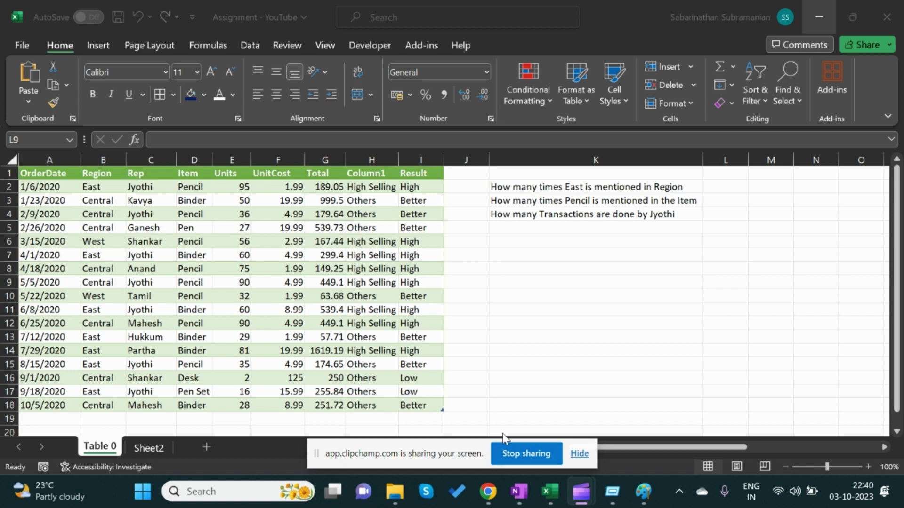
- Begin a COUNTIF formula in L2, beside the question about East, with the table's Region column as its range
left_click(607, 188)
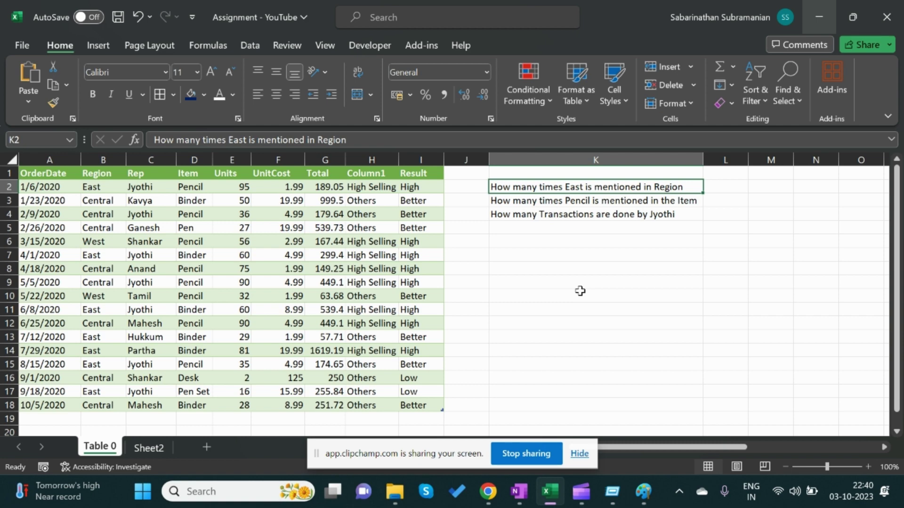
key("Right")
type("=count")
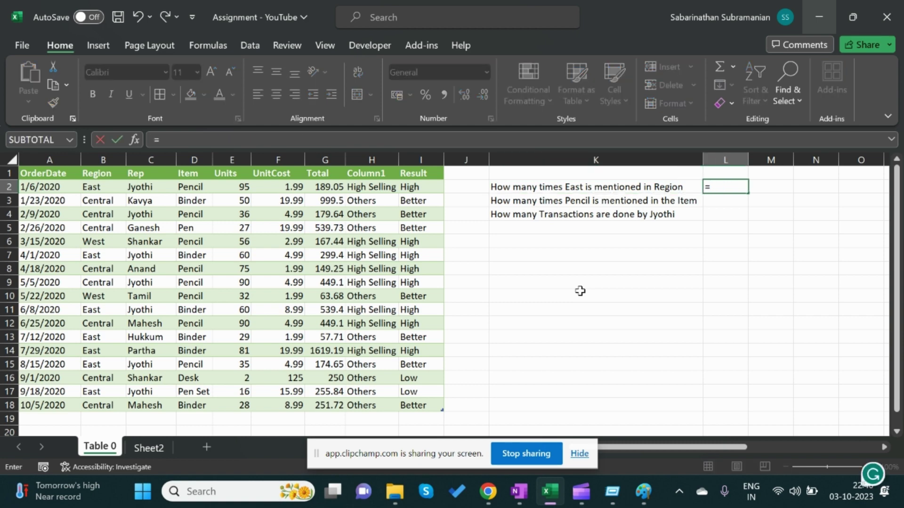
key("Down")
key("Down")
key("Down")
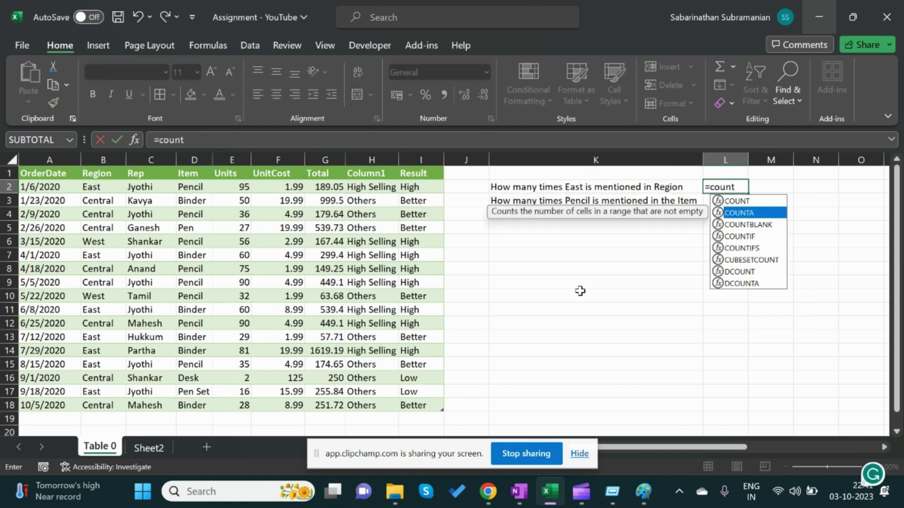
key("Tab")
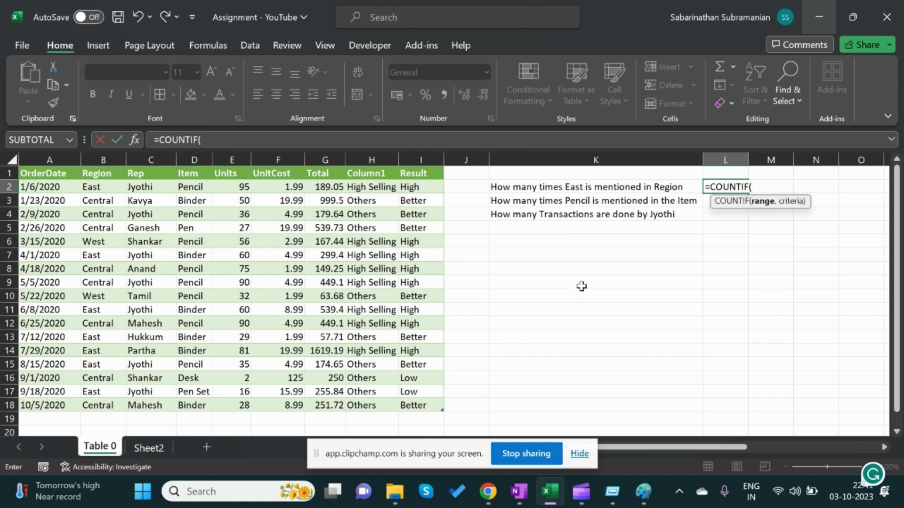
left_click_drag(107, 186, 103, 407)
type(",")
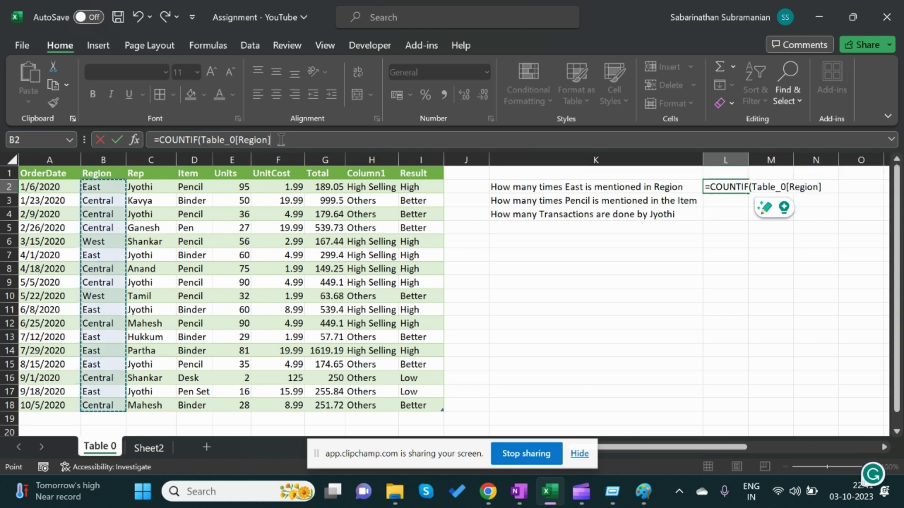
left_click(281, 141)
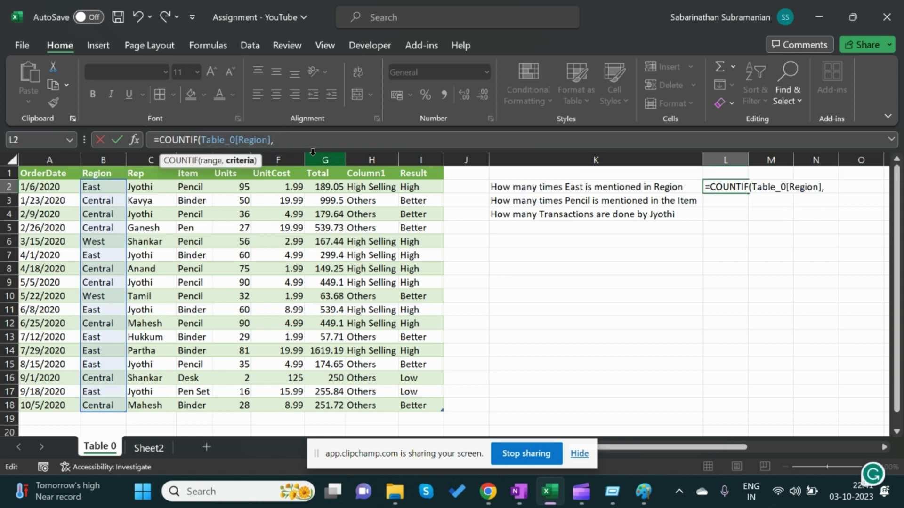
- Complete the COUNTIF formula in L2 with the East entry in B7 as the criterion
left_click(97, 255)
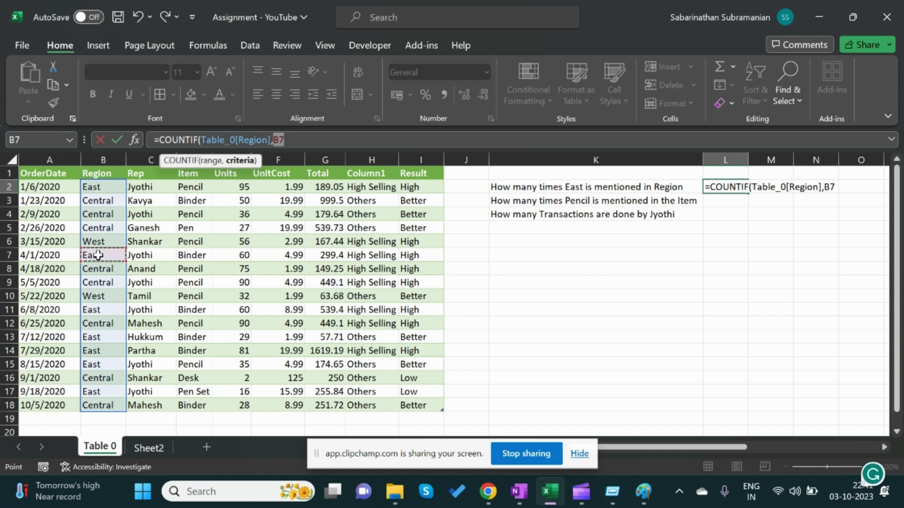
type(")")
key("Return")
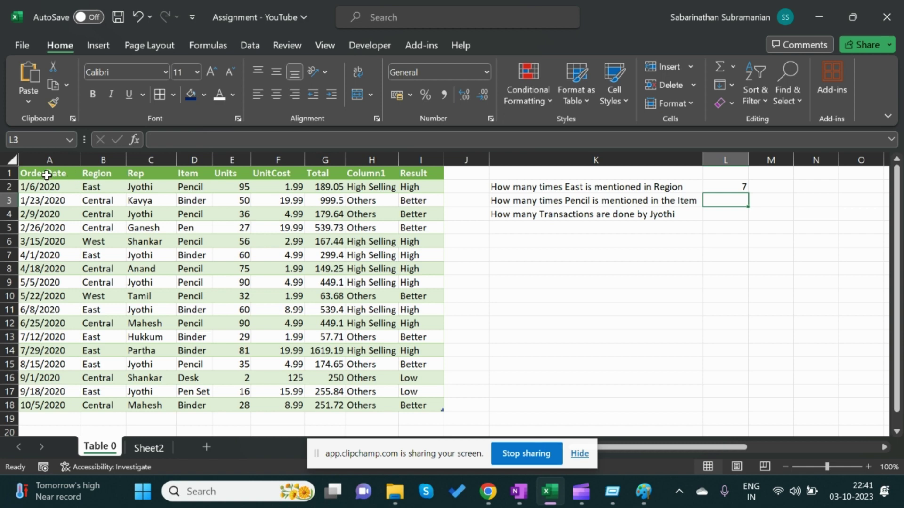
- Turn on filtering for the table's header row, from OrderDate to Result
left_click_drag(46, 174, 426, 176)
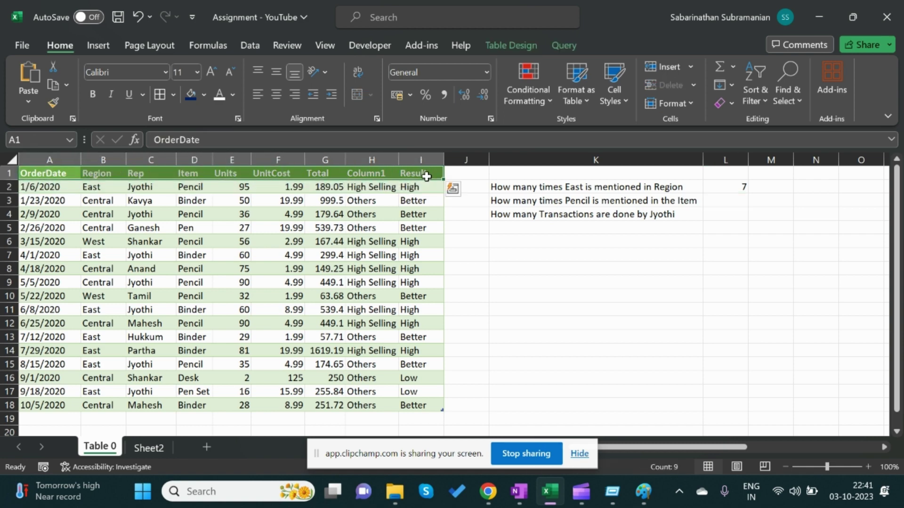
key("alt+d")
key("f")
key("f")
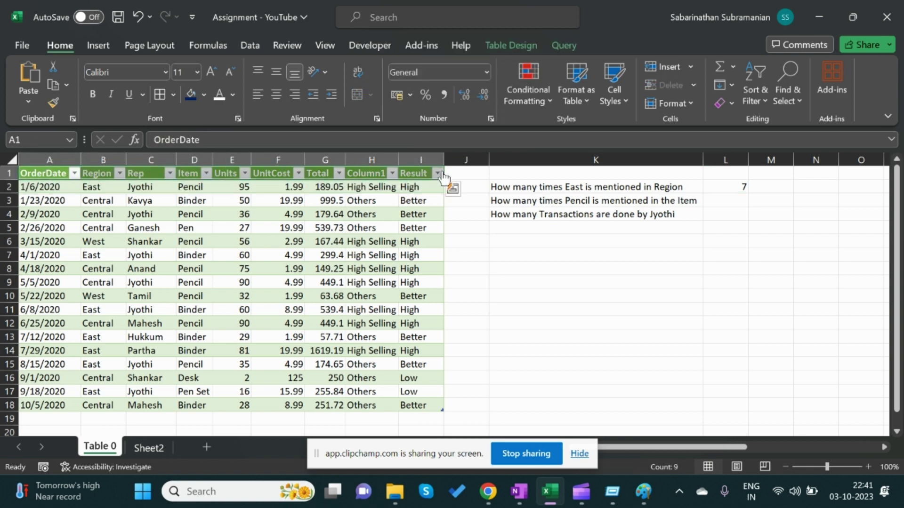
- Filter the Region column to East only and select the remaining Region cells to check their count
left_click(119, 173)
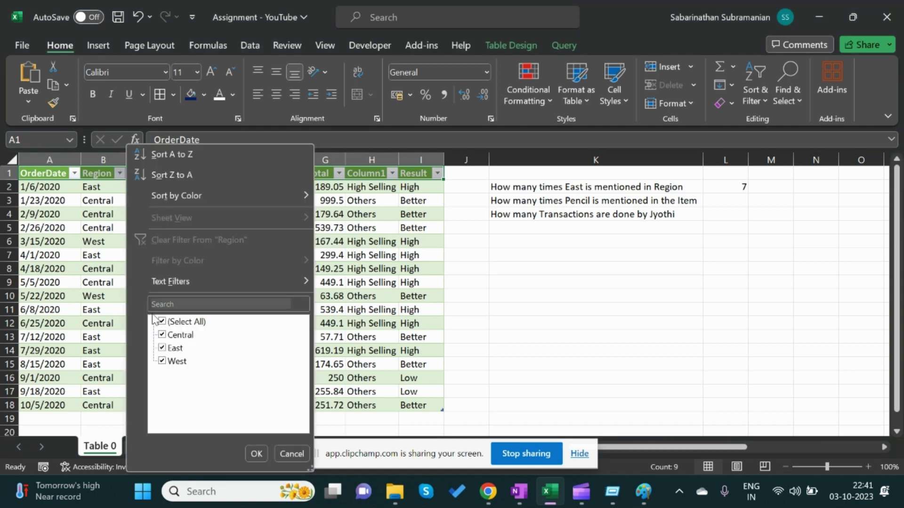
left_click(162, 321)
left_click(162, 348)
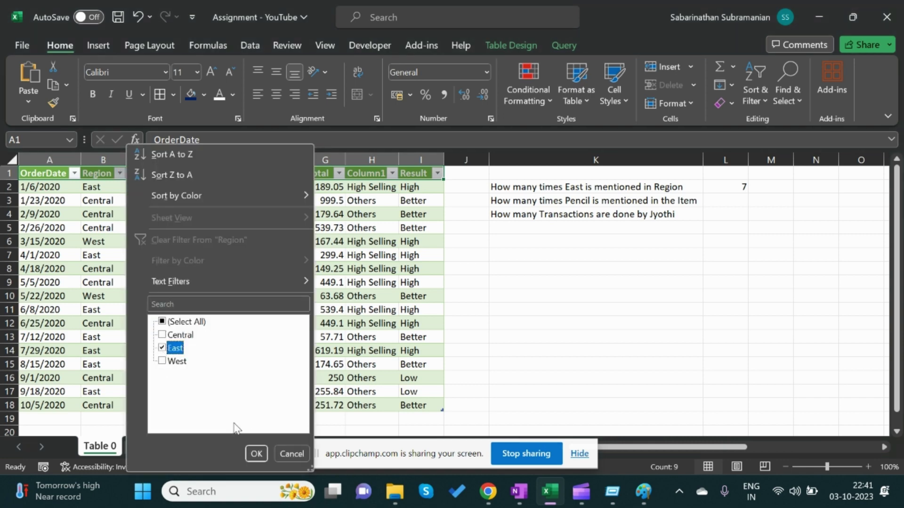
left_click(256, 454)
left_click(109, 281)
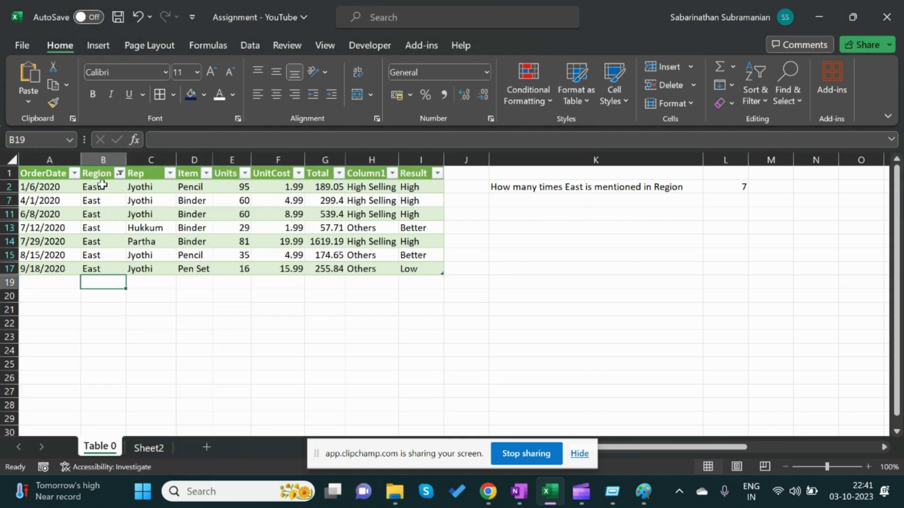
left_click_drag(97, 188, 104, 263)
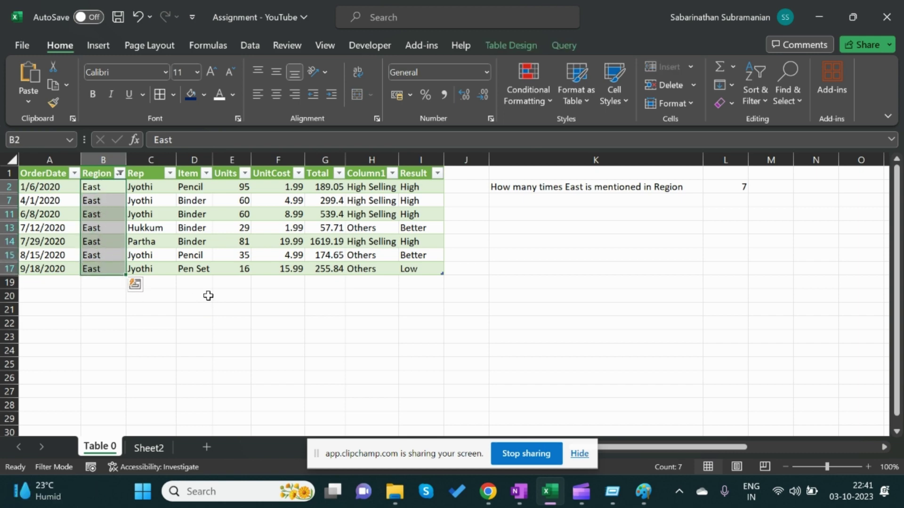
- Turn off the table's filtering so that all rows are shown again
left_click(99, 176)
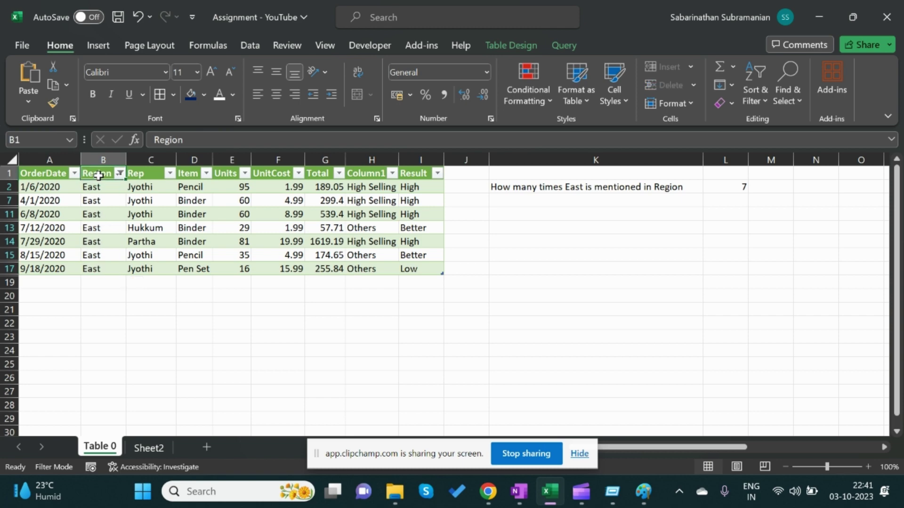
key("alt+d")
key("f")
key("f")
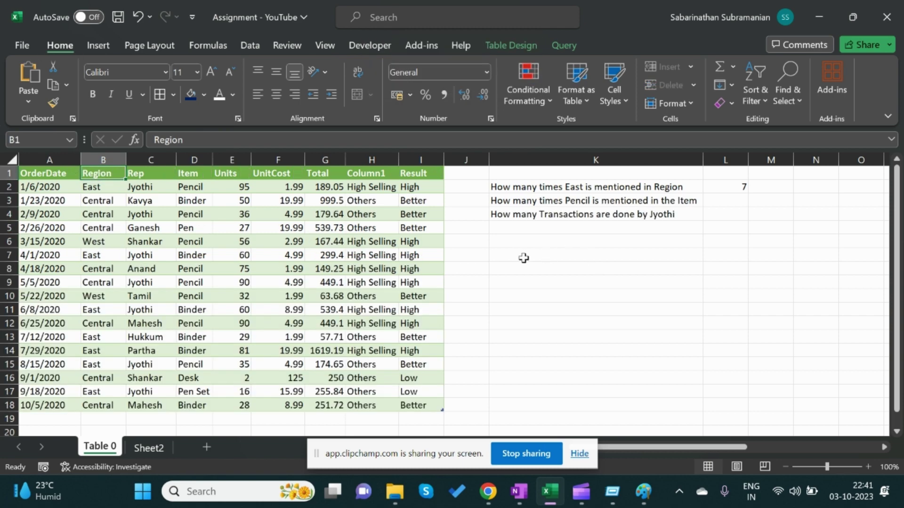
- Count the Pencil entries in L3 with COUNTIF over the table's Item column, using D4 as the criterion
left_click(739, 198)
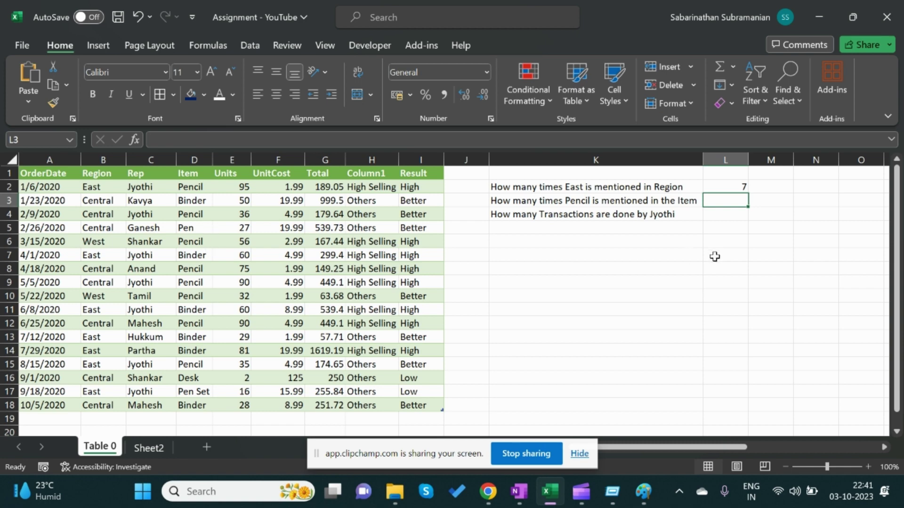
type("=count")
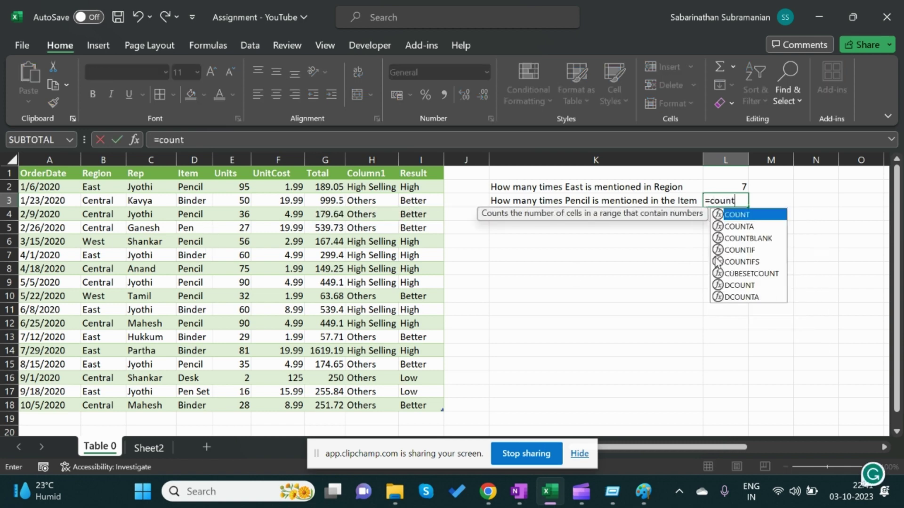
double_click(716, 251)
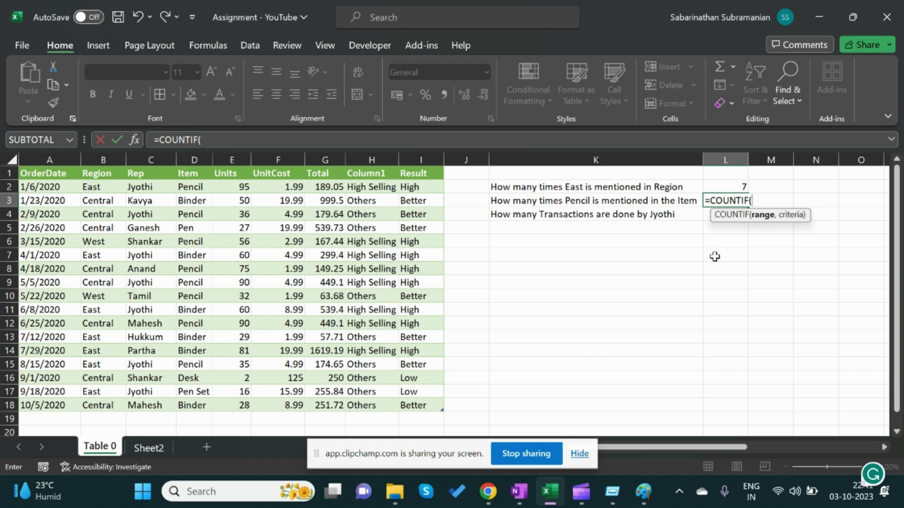
left_click_drag(191, 187, 191, 405)
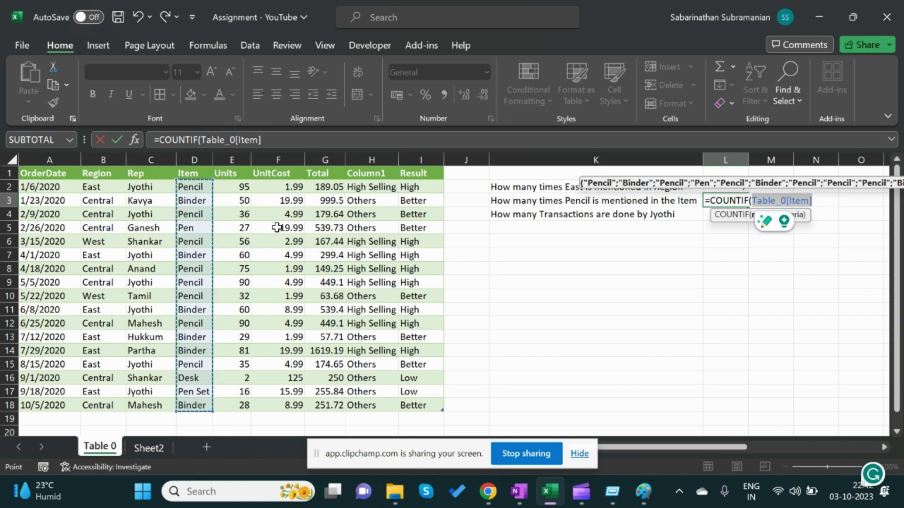
scroll(361, 254, "down", 6)
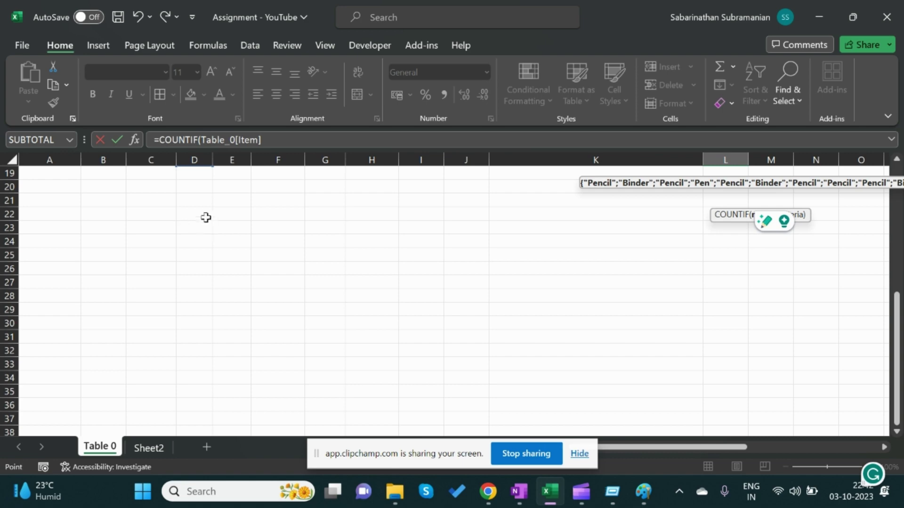
scroll(263, 244, "up", 6)
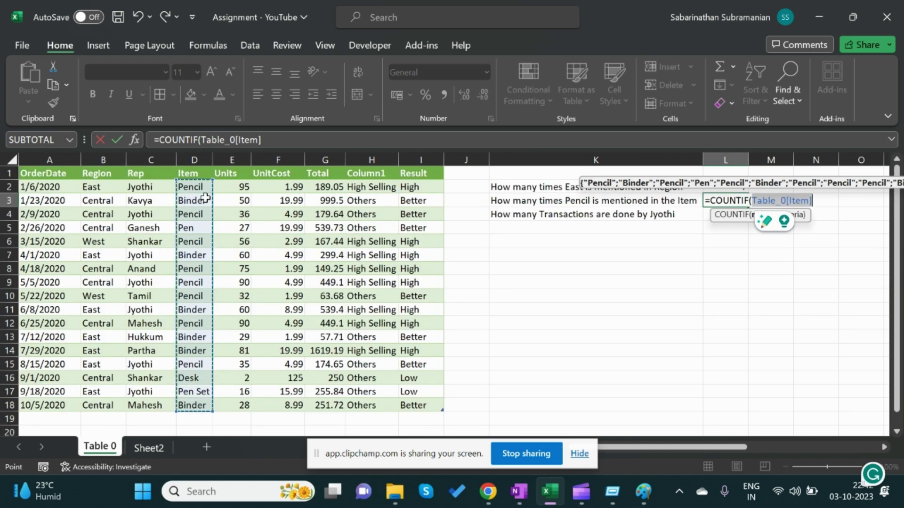
left_click(272, 140)
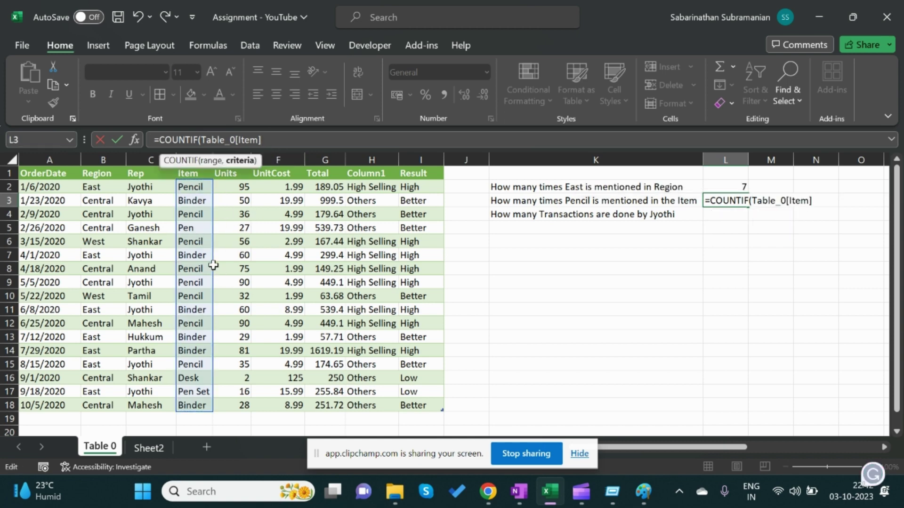
left_click(193, 214)
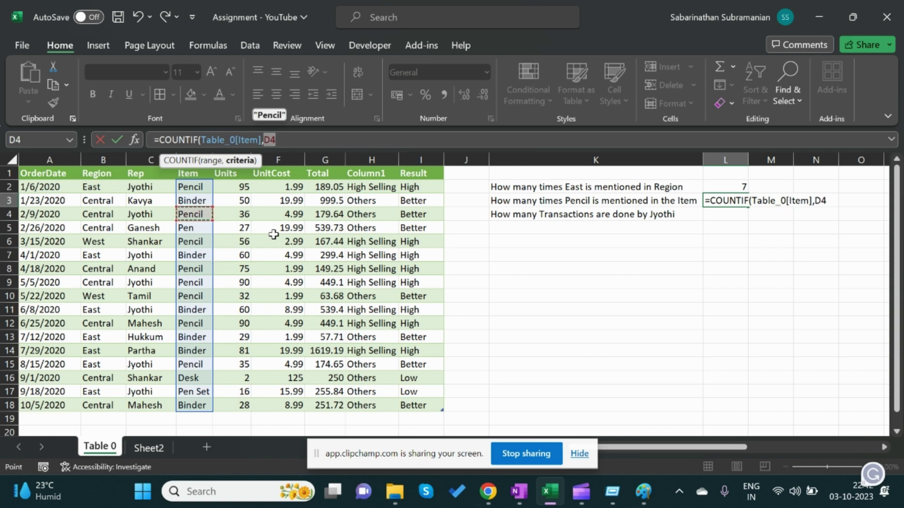
type(")")
key("Return")
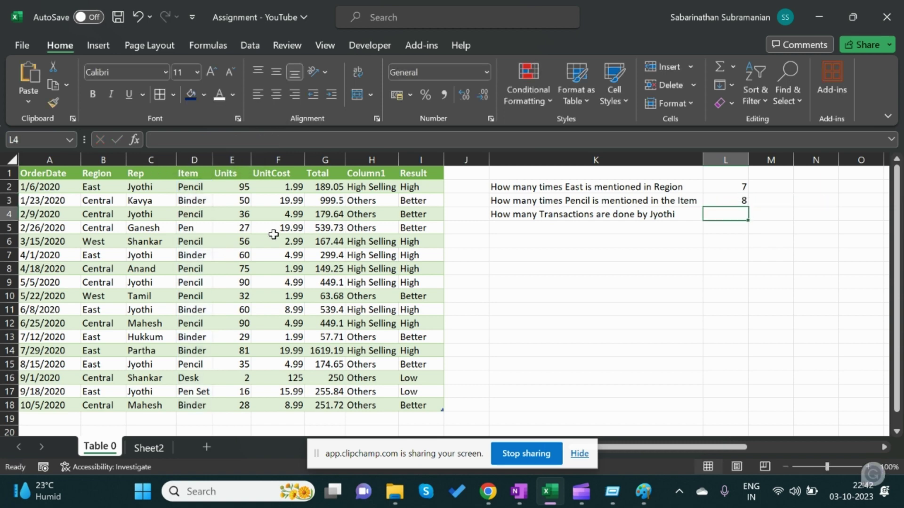
left_click(740, 201)
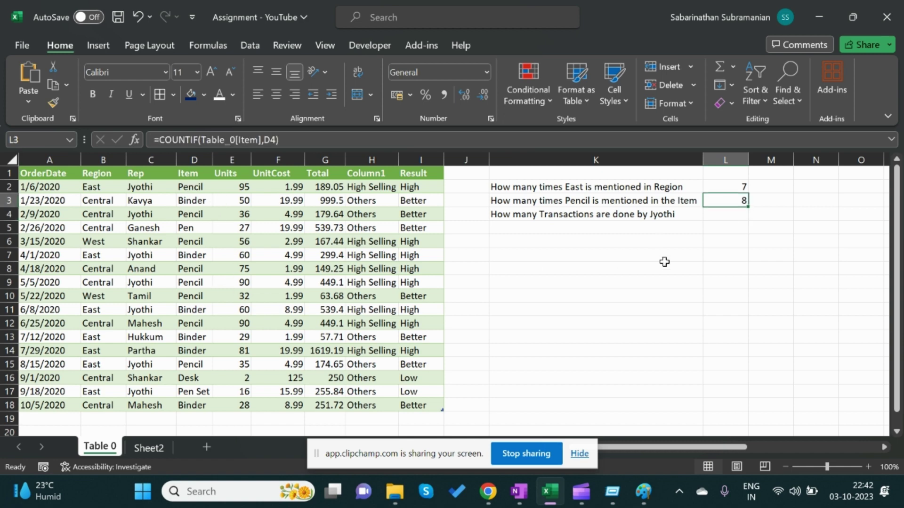
- Count the named rep's transactions in L4 with COUNTIF over the table's Rep column, using the rep in C4 as the criterion
left_click(725, 214)
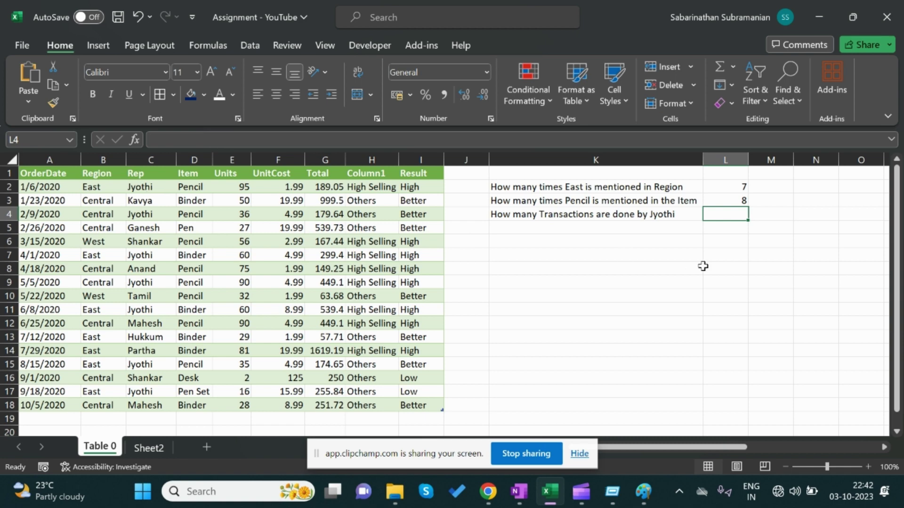
type("=")
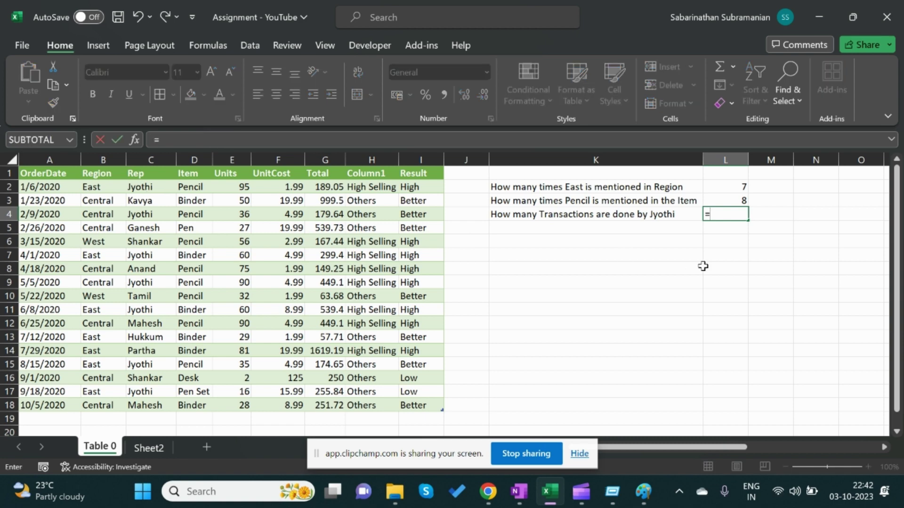
type("countif")
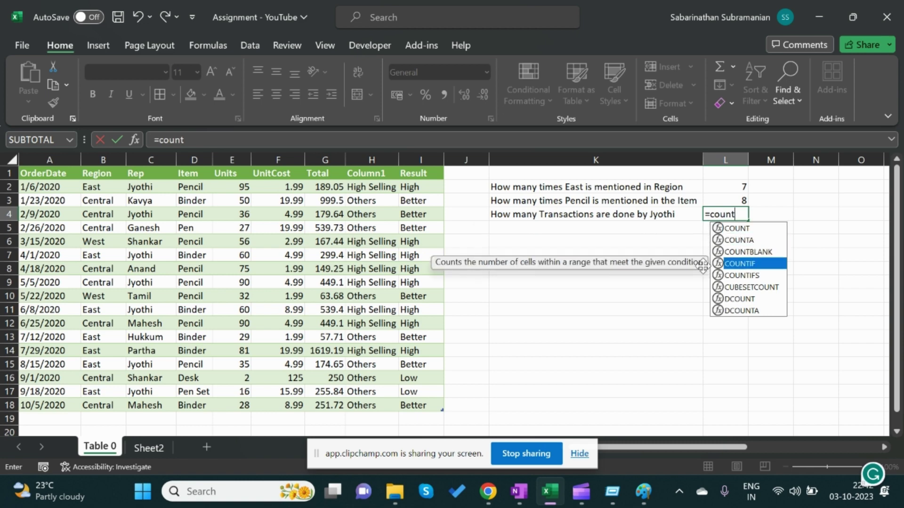
key("Tab")
left_click_drag(142, 187, 143, 406)
type(",")
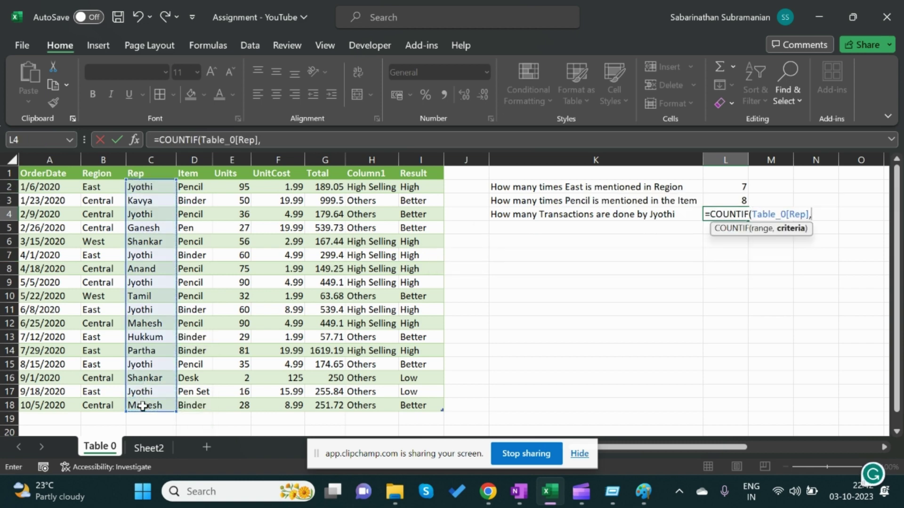
left_click(148, 216)
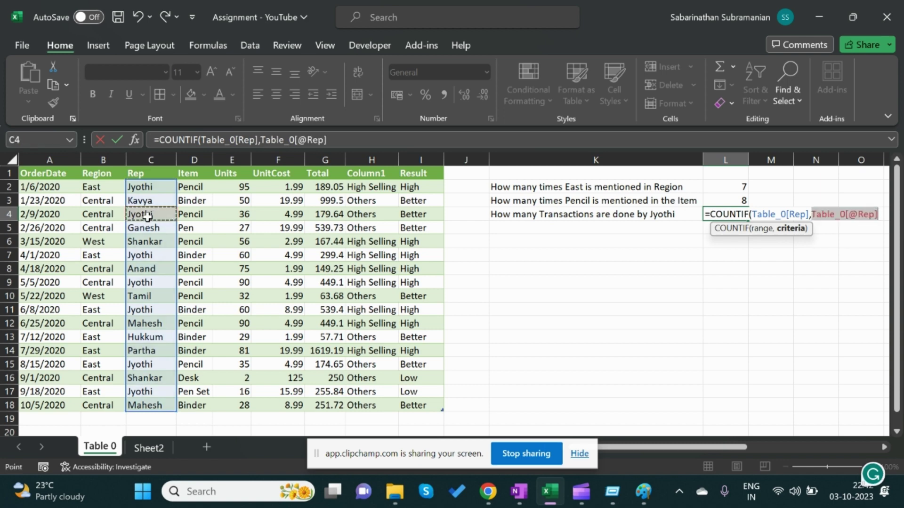
type(")")
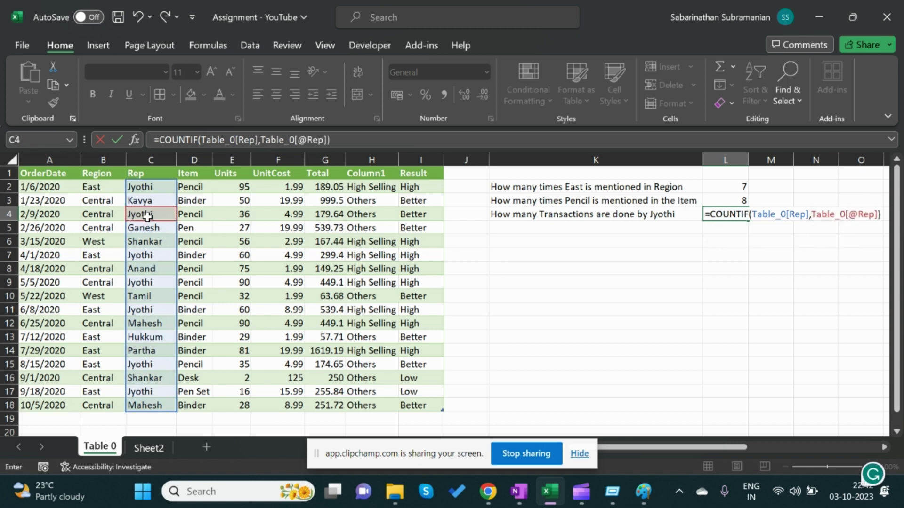
key("Return")
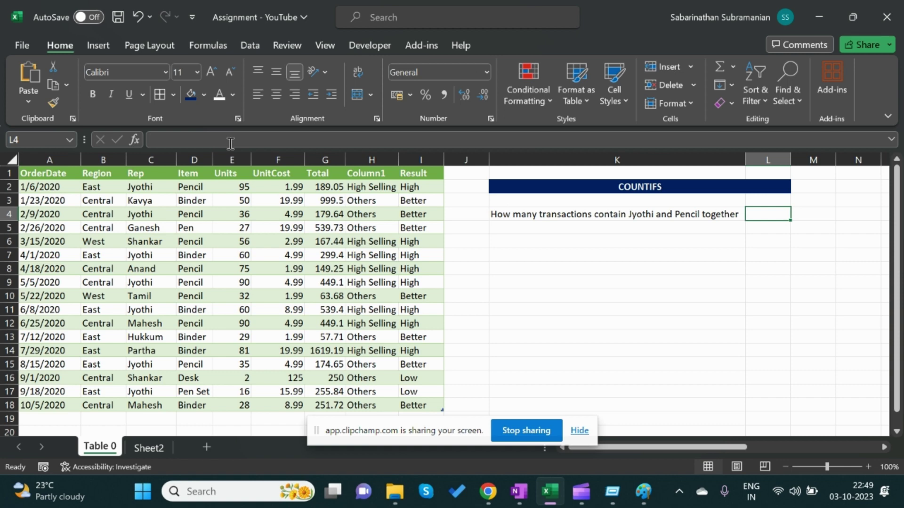
- Examine the COUNTIFS question in K4 and the Rep and Item entries in row 2 that it refers to
left_click(614, 214)
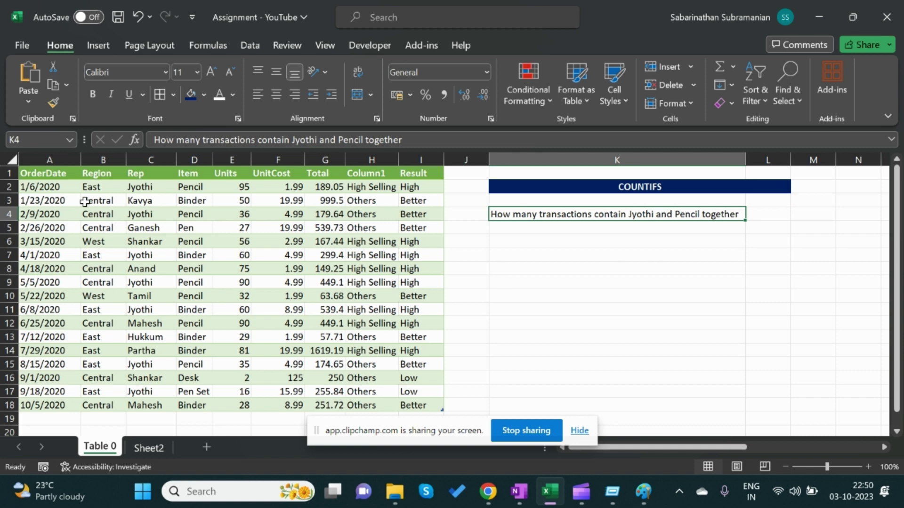
left_click(143, 190)
left_click(184, 187)
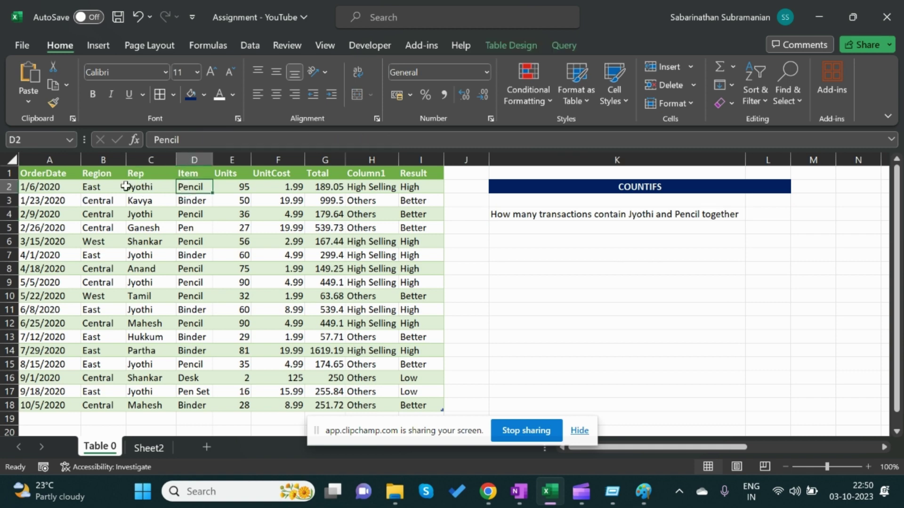
- Examine the Rep and Item pairs of the named rep in rows 2, 4, 7, 11 and 15 against the COUNTIFS question
left_click_drag(144, 188, 190, 187)
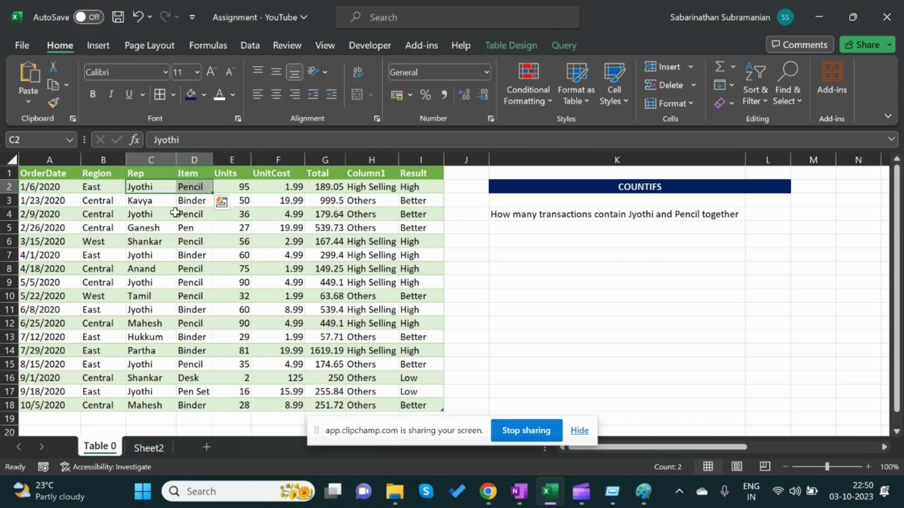
left_click_drag(160, 215, 193, 215)
left_click_drag(150, 256, 183, 255)
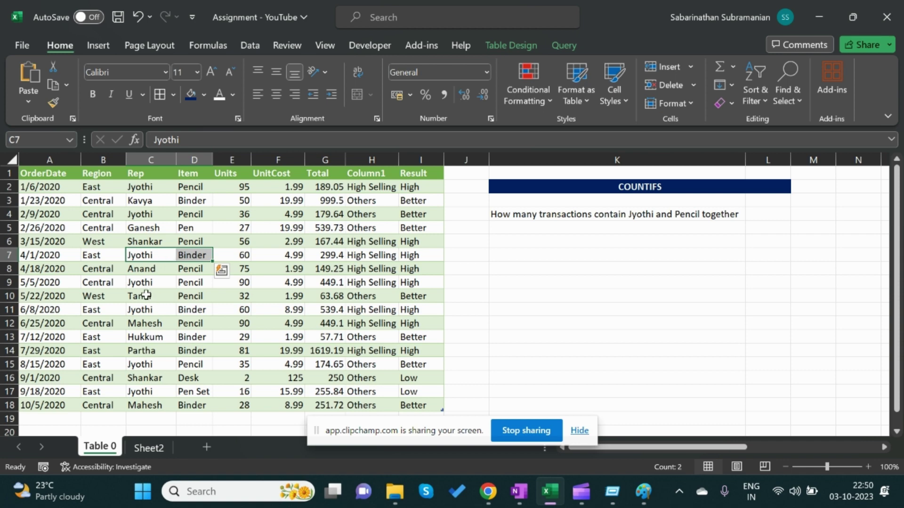
left_click_drag(155, 311, 193, 309)
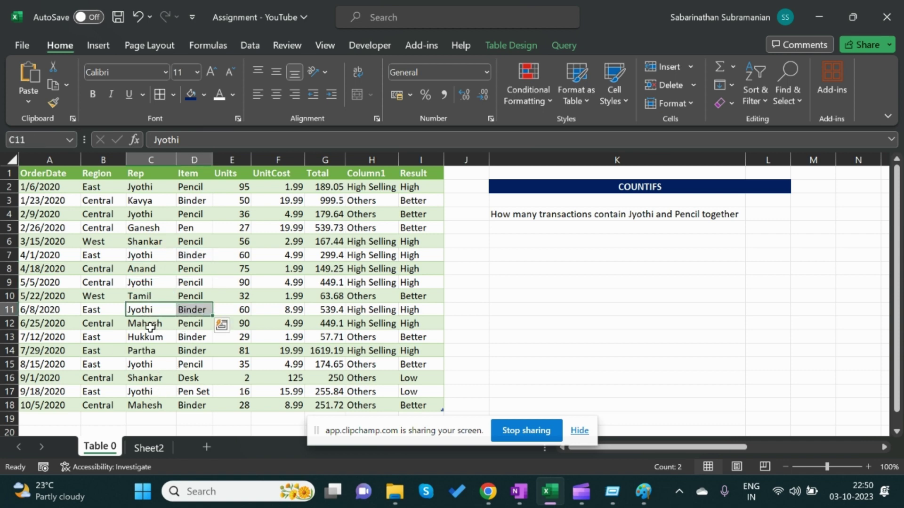
left_click(148, 366)
left_click_drag(193, 365, 196, 365)
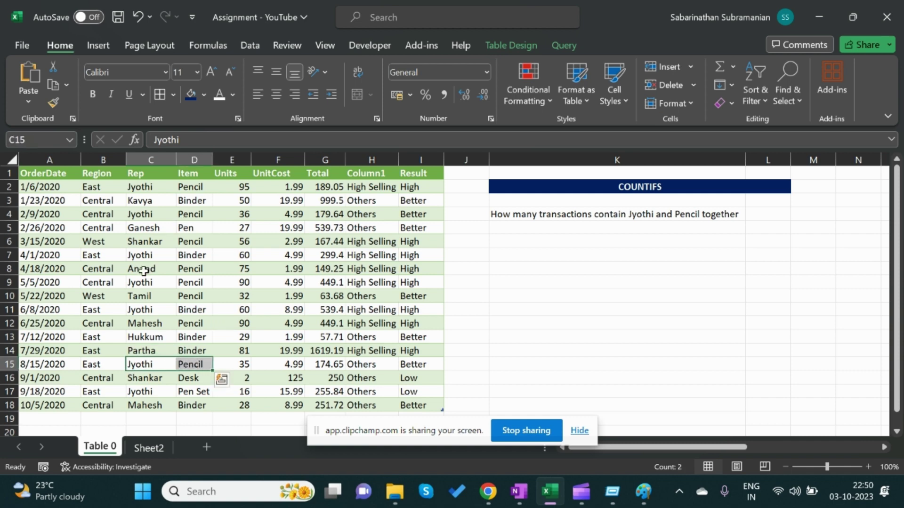
- Start a COUNTIFS formula in L4 with the table's Rep column as the first range and C2 as its criterion
left_click(766, 214)
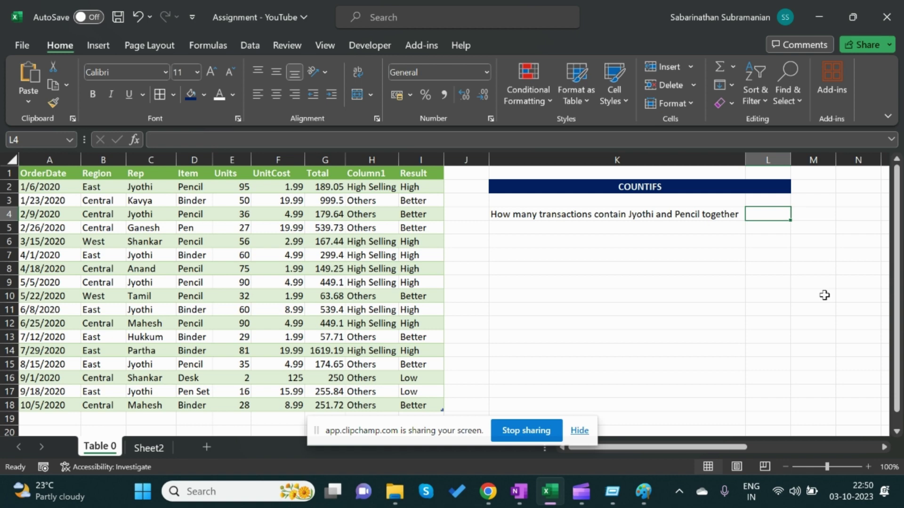
type("=COUNT")
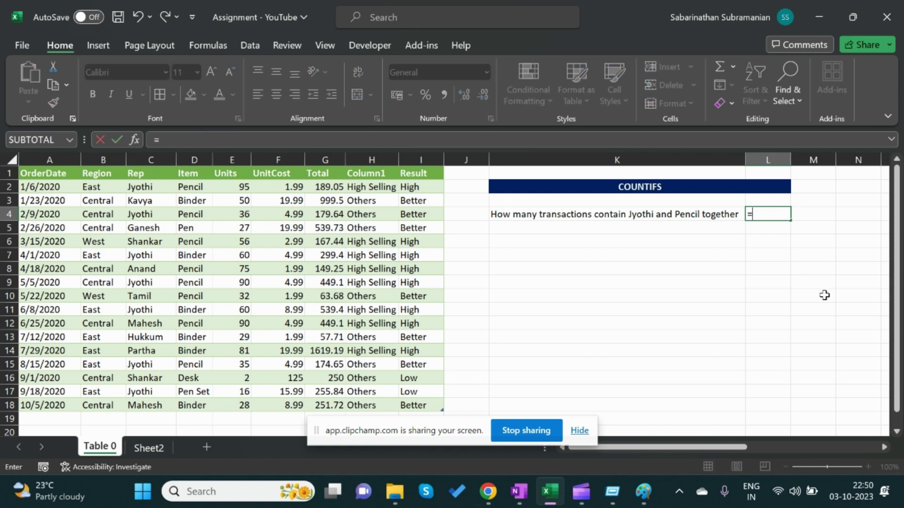
key("Down")
key("Down")
key("Down")
key("Down")
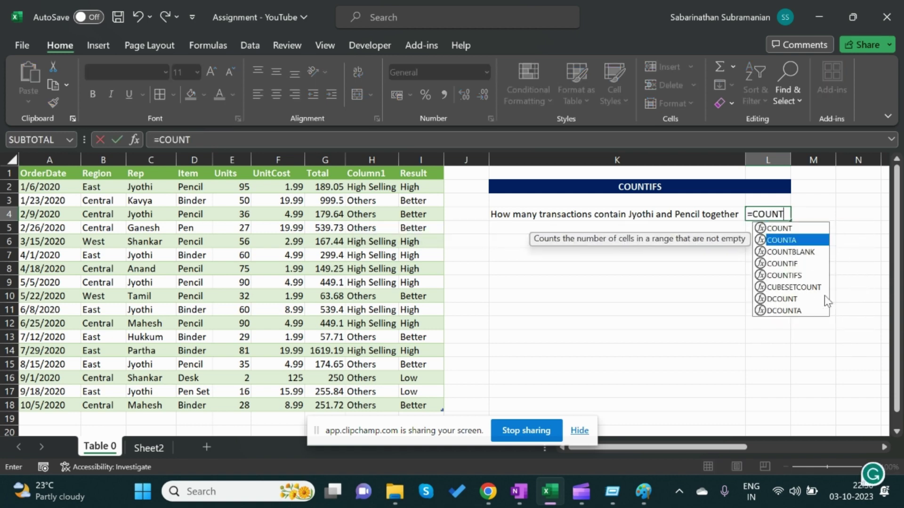
key("Tab")
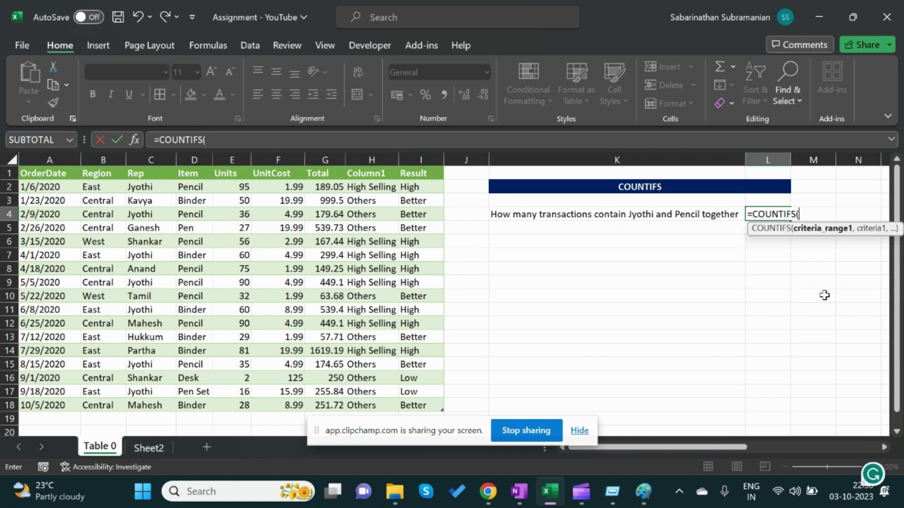
left_click_drag(149, 186, 143, 406)
type(",")
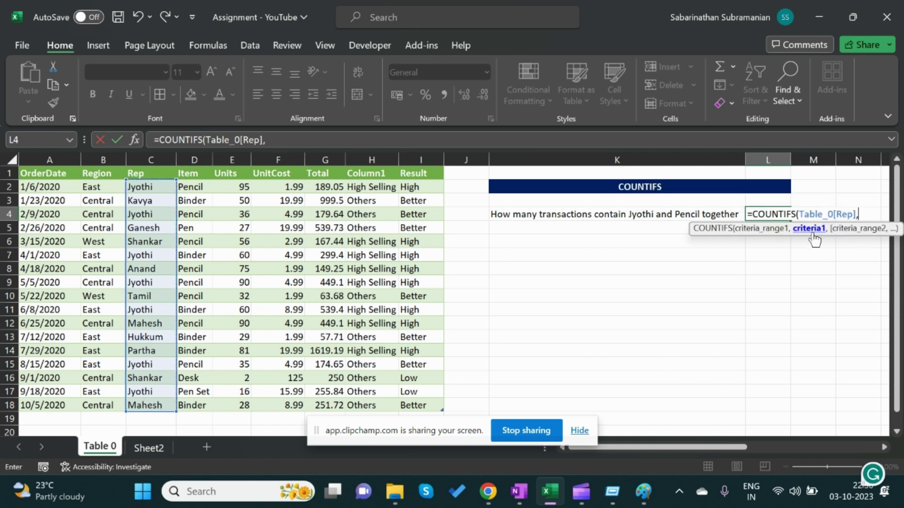
left_click(150, 189)
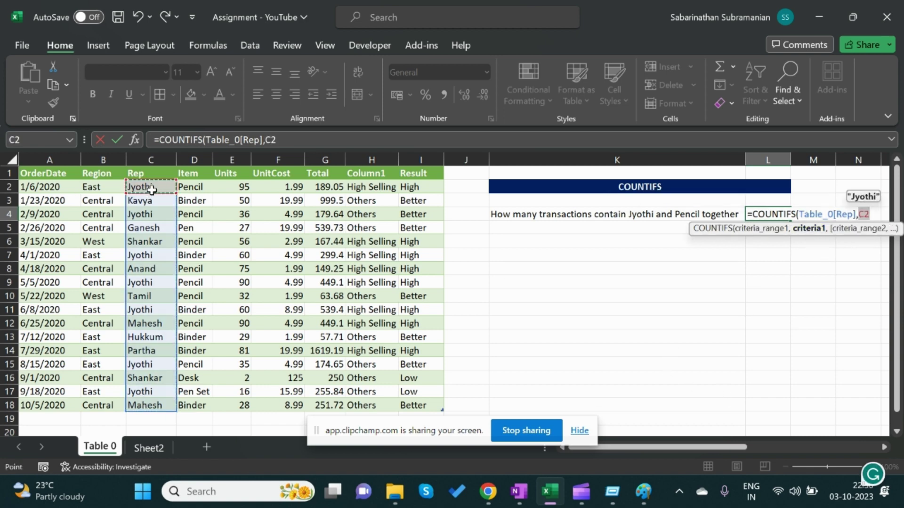
type(",")
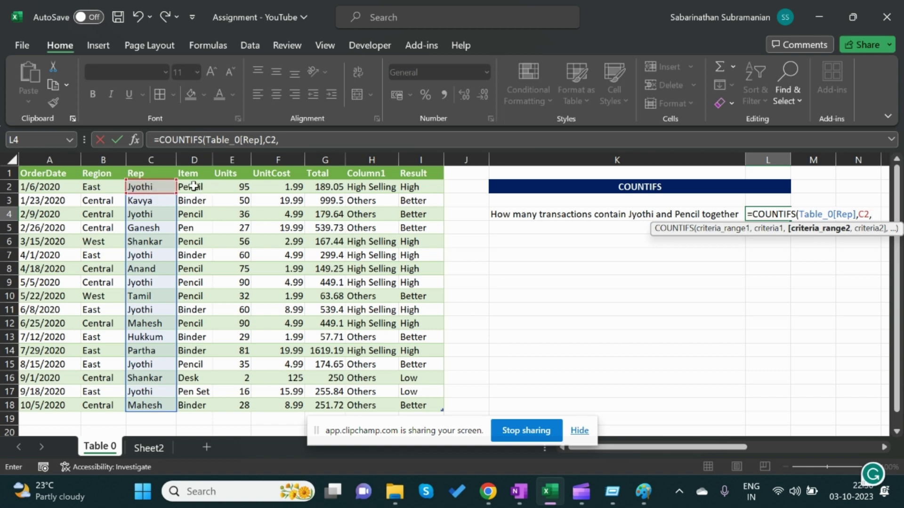
- Complete the COUNTIFS formula in L4 with the table's Item column as the second range and D2 as its criterion
left_click_drag(193, 188, 191, 406)
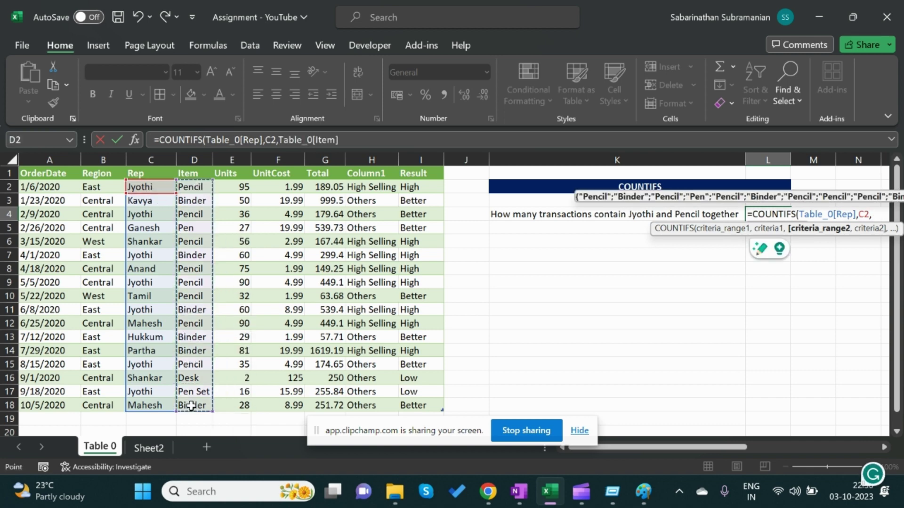
type(",")
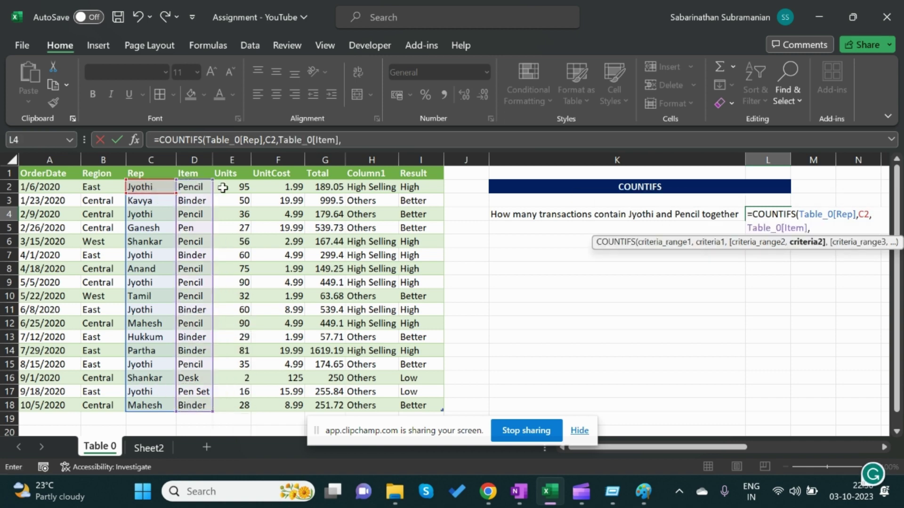
left_click(202, 191)
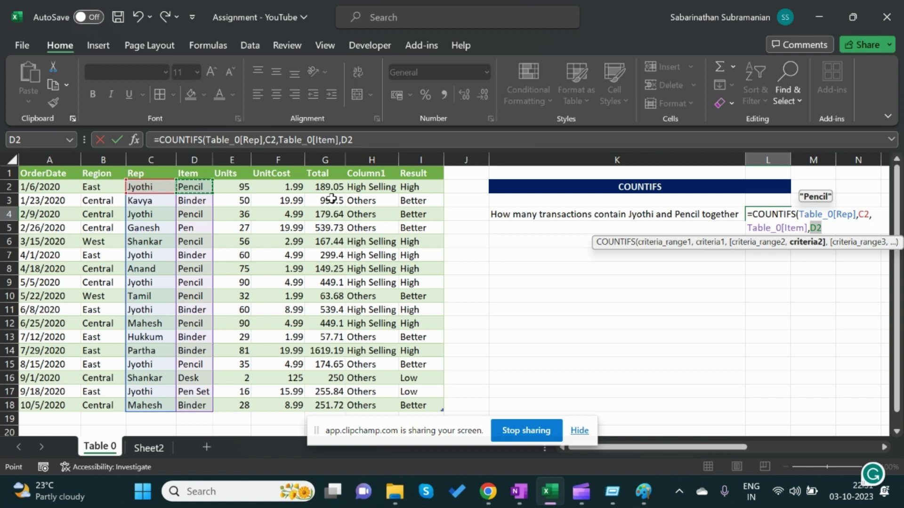
type(")")
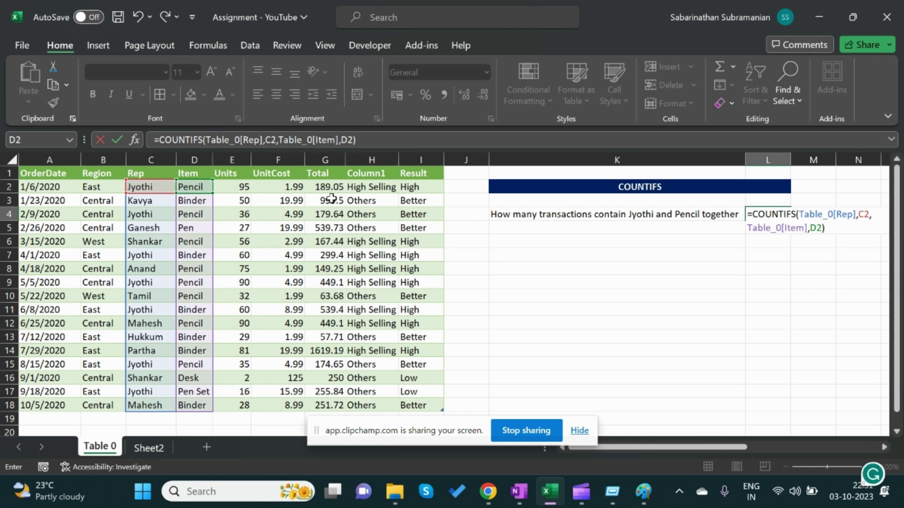
key("Return")
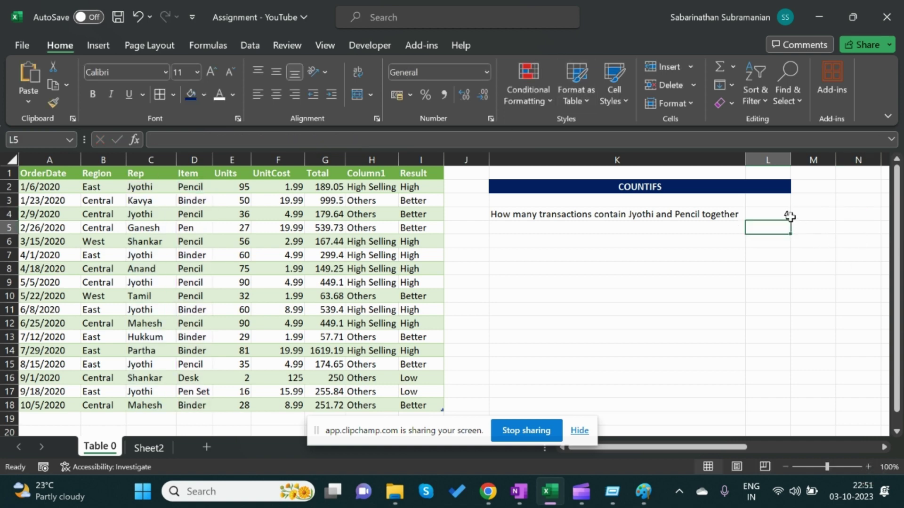
- Check the COUNTIFS result against the Rep and Item pairs in rows 2, 4, 9 and 15
left_click_drag(148, 186, 187, 215)
left_click(163, 214, "ctrl")
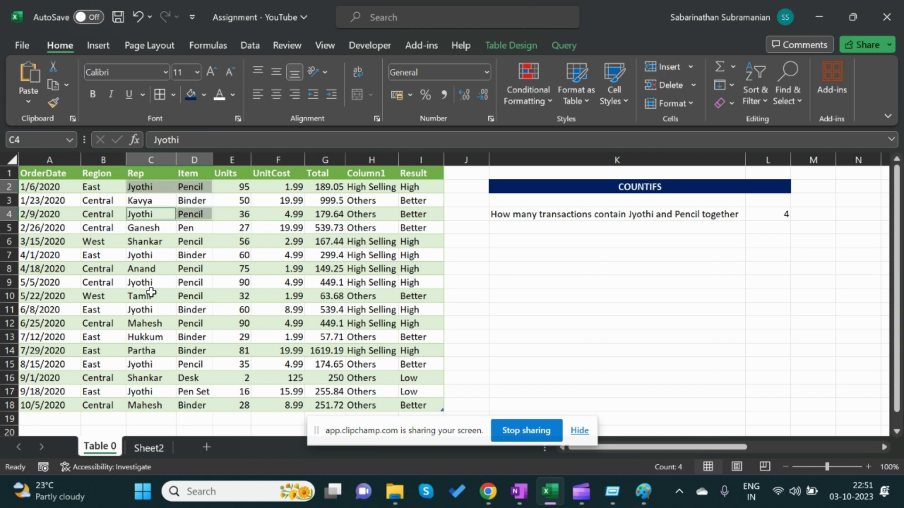
left_click_drag(151, 282, 188, 283)
left_click_drag(156, 365, 189, 365)
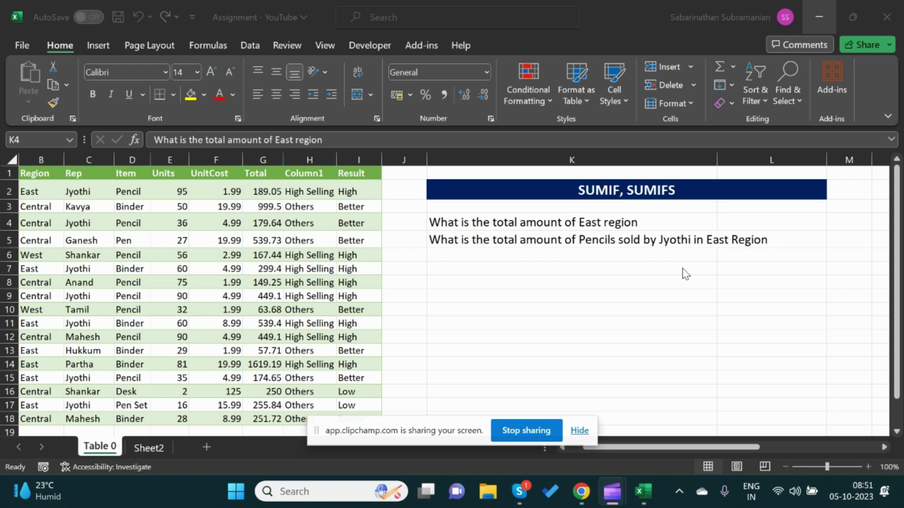
- Examine the East region question in K4 and the Total and Region columns it refers to
left_click(579, 226)
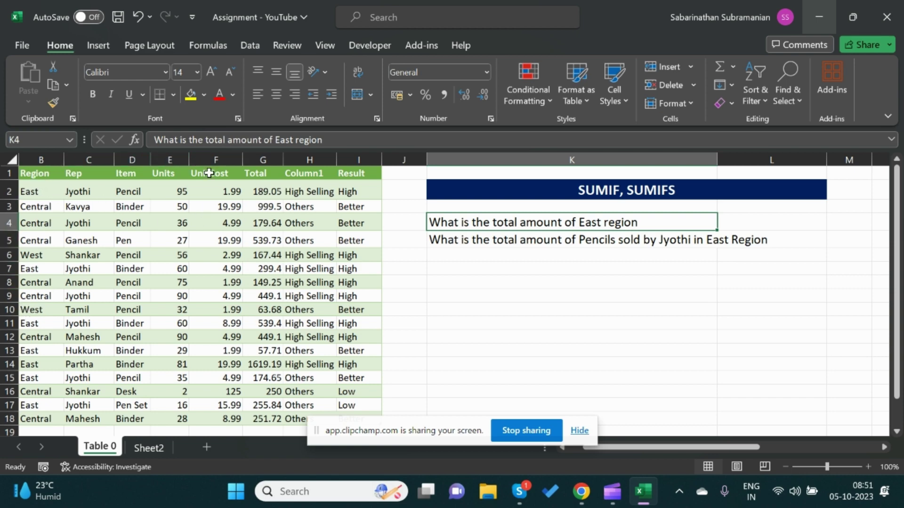
left_click(261, 158)
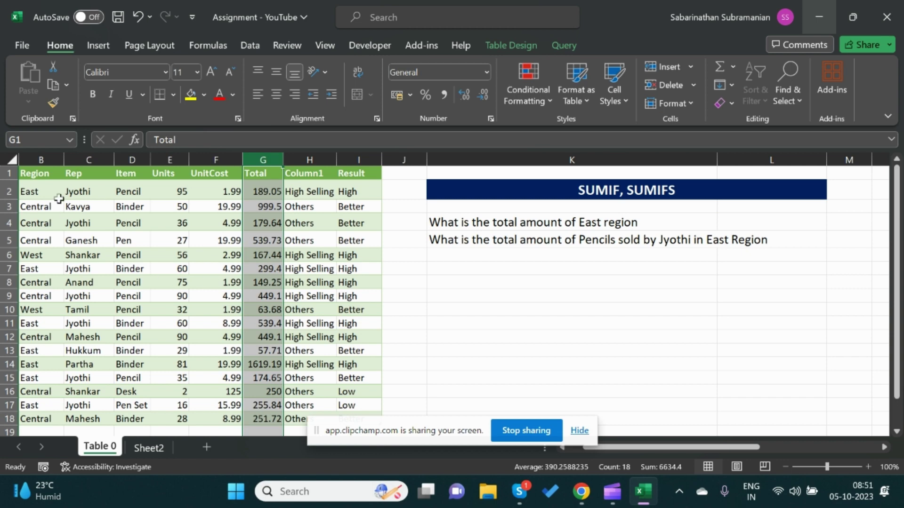
left_click(41, 160)
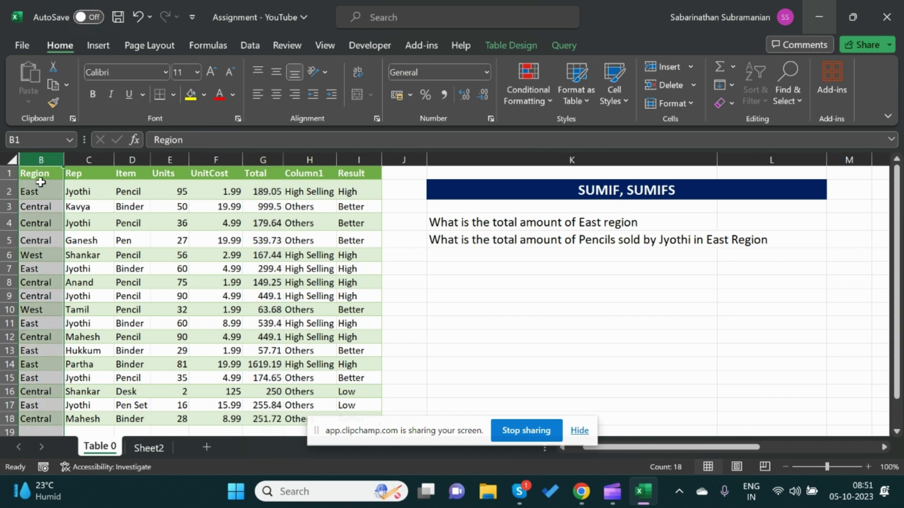
- Sum the East region's amounts in L4 with SUMIF over the Region column, using B2 as the criterion and the Total column as the sum range
left_click(739, 222)
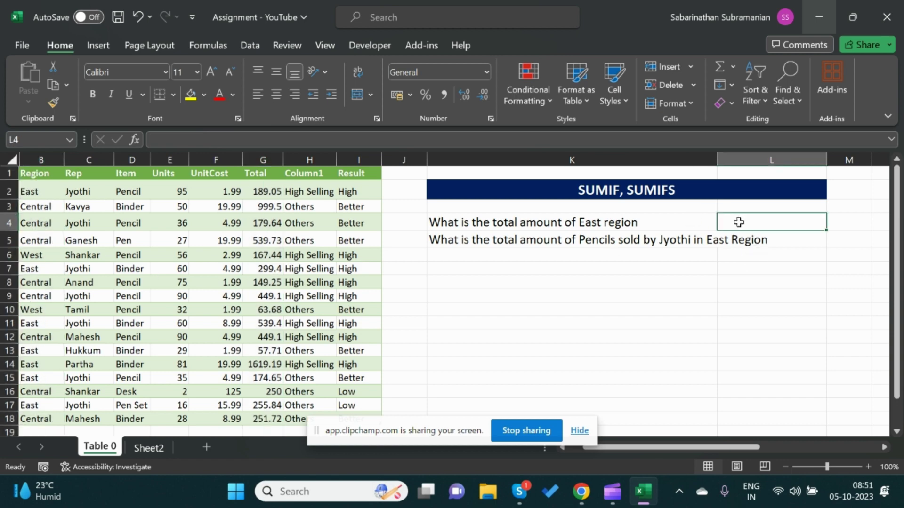
type("=sumif")
key("Tab")
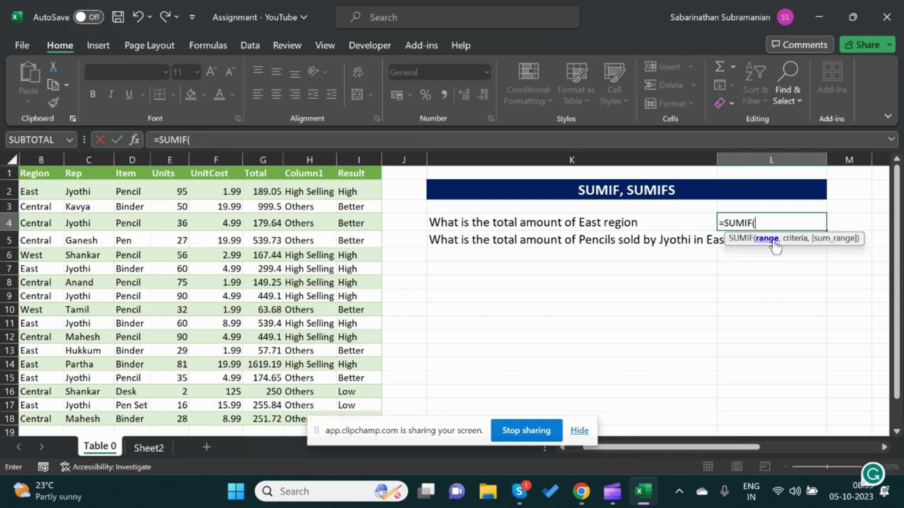
left_click(31, 190)
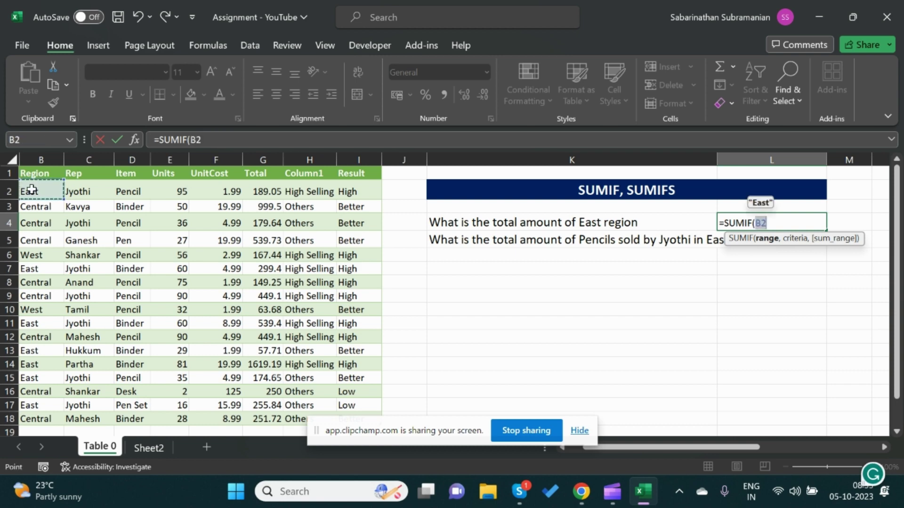
key("ctrl+shift+Down")
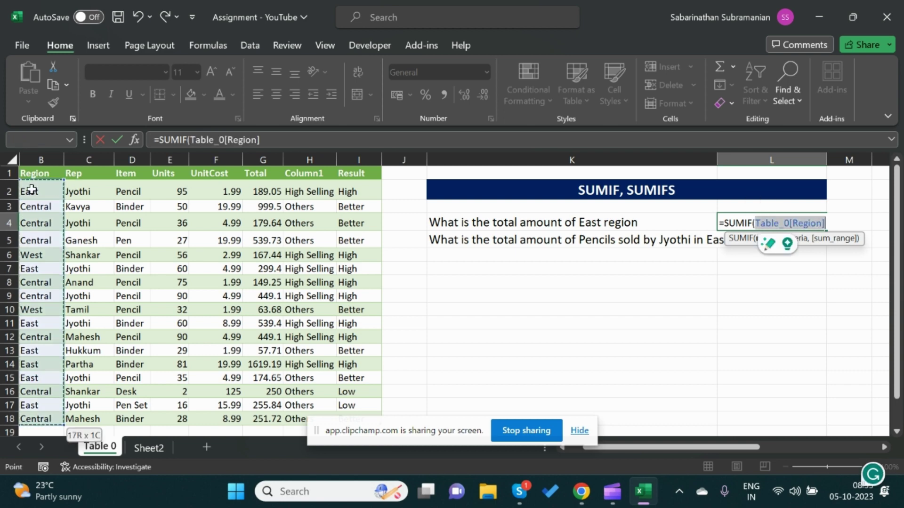
type(",")
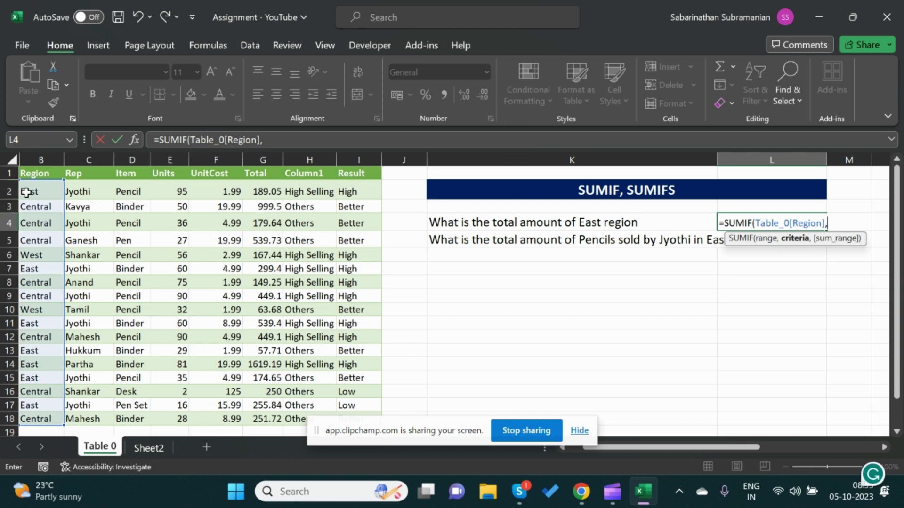
left_click(26, 192)
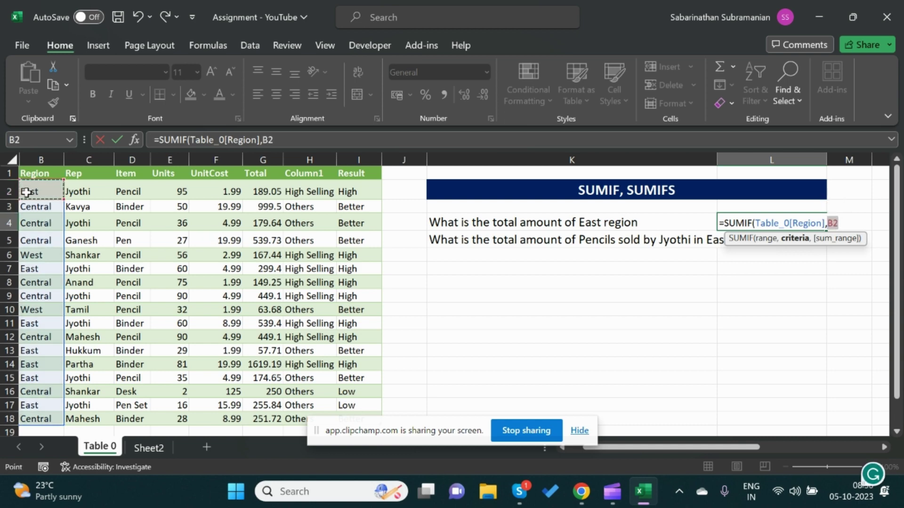
type(",")
left_click(264, 192)
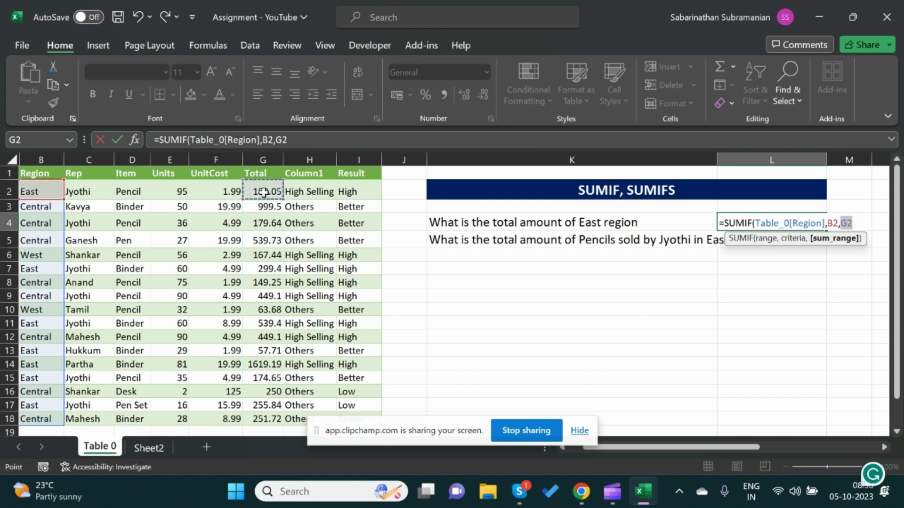
key("ctrl+shift+Down")
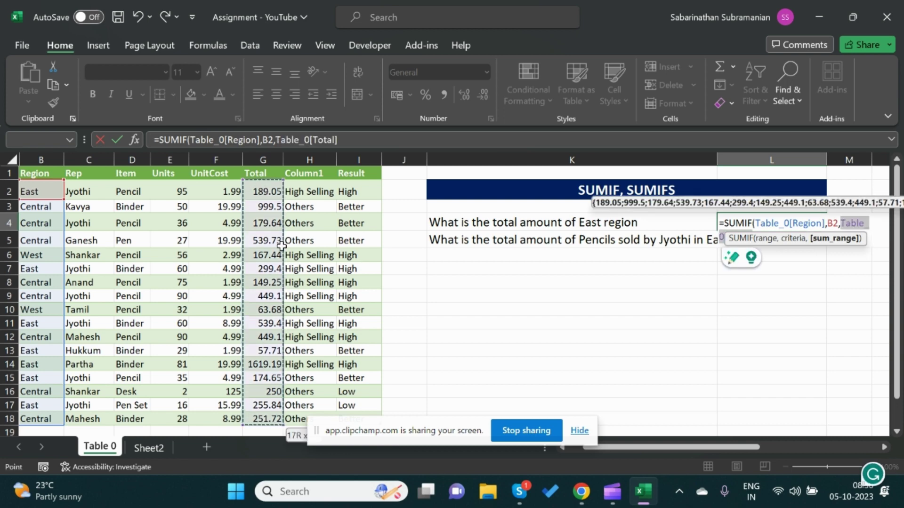
type(")")
key("Return")
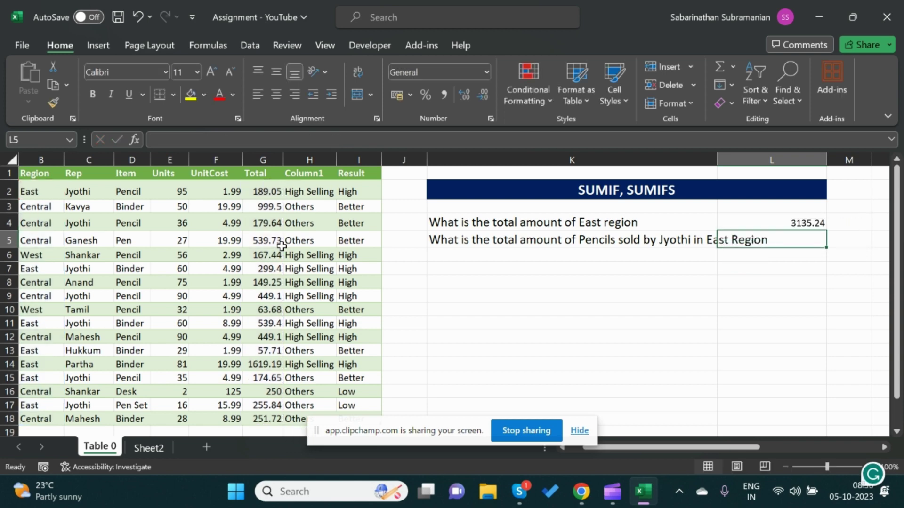
- Fit column K's width to the full question text in K5 and move the screen-sharing bar off the table's last row
left_click(792, 223)
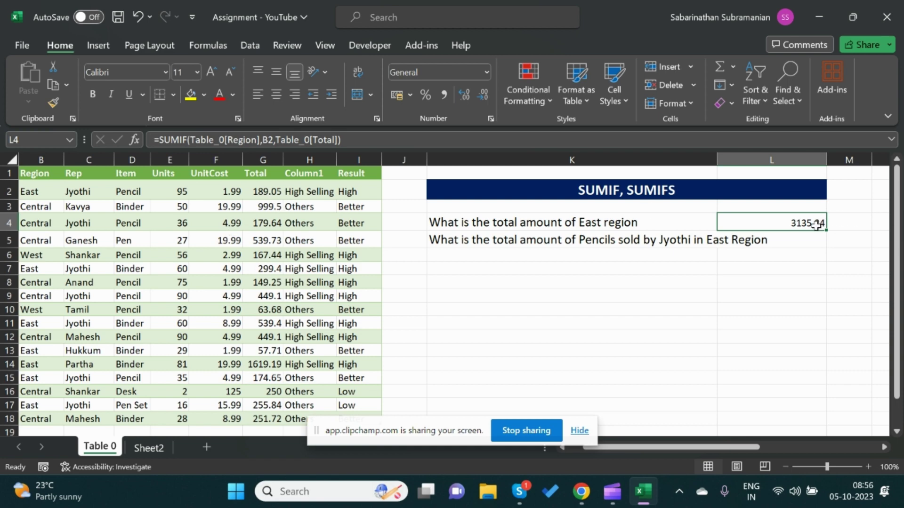
double_click(716, 159)
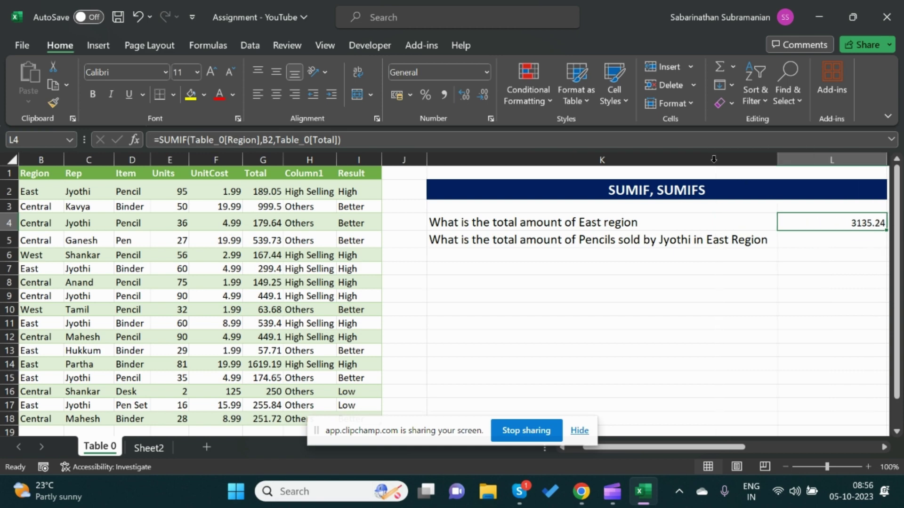
left_click(729, 288)
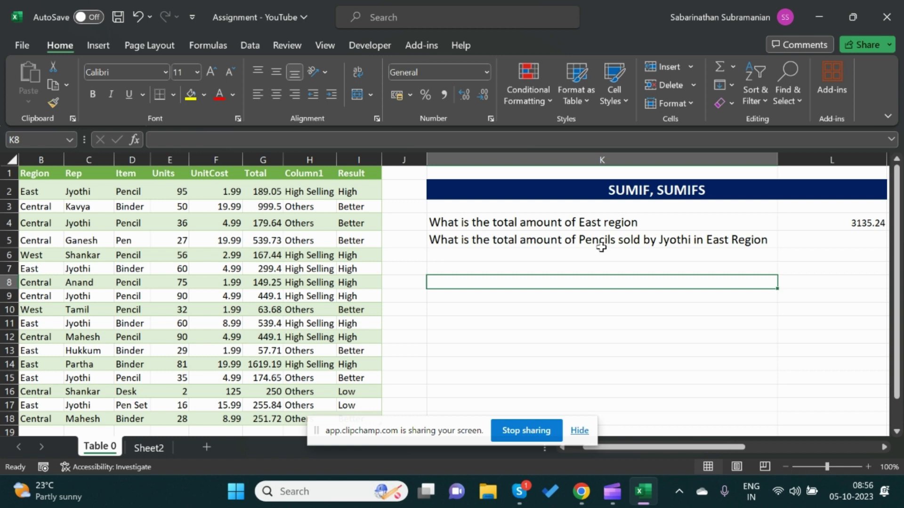
left_click(664, 242)
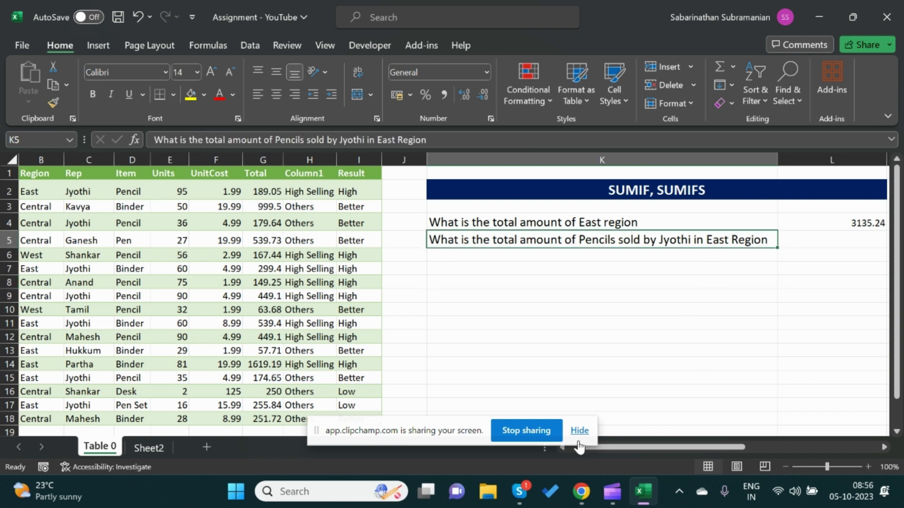
left_click_drag(455, 431, 456, 467)
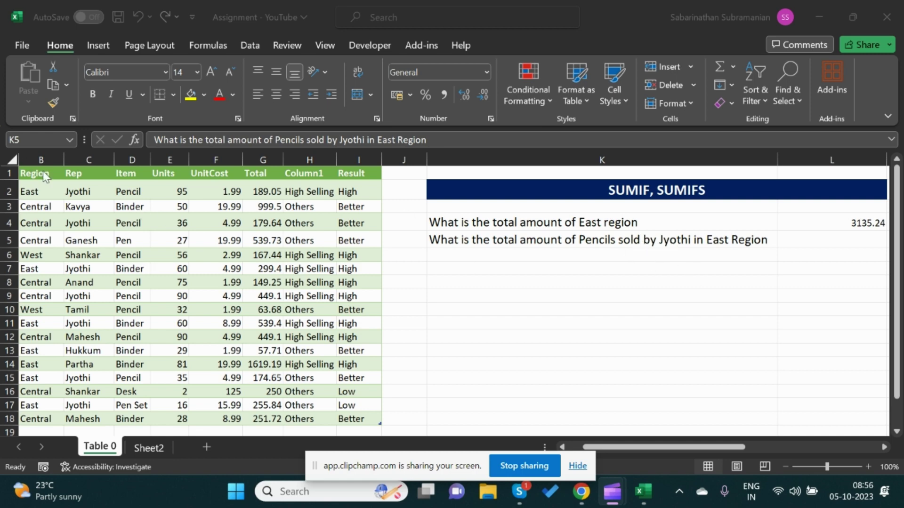
- Start a SUMIFS formula in L5 for the Pencils question, using the table's Total column as the sum range
left_click(697, 451)
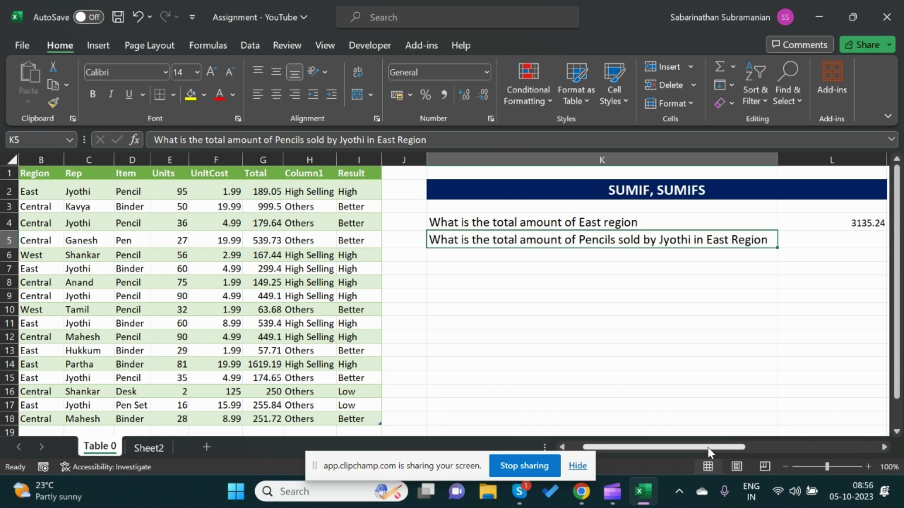
left_click(823, 238)
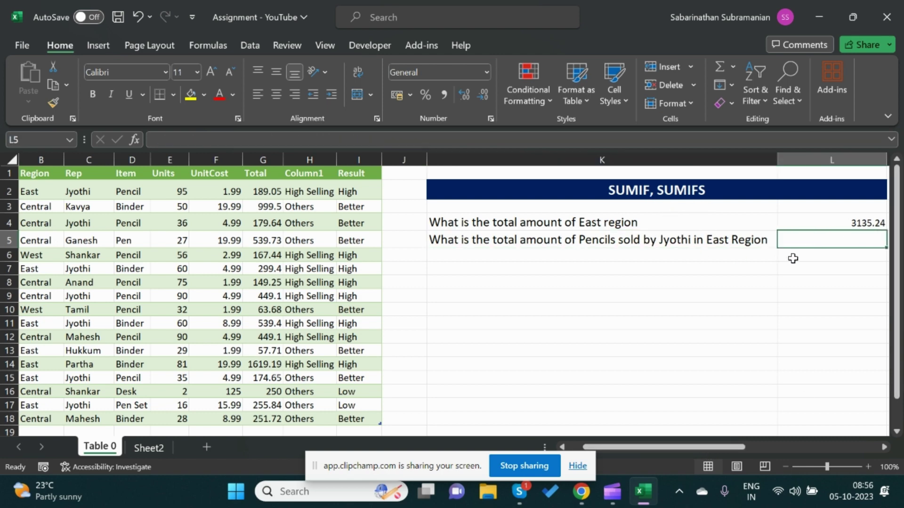
type("=sumifs")
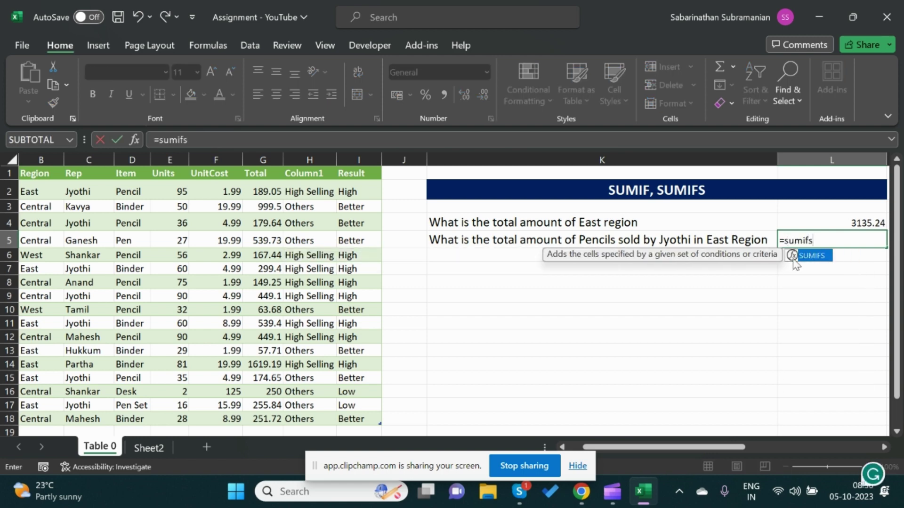
key("Tab")
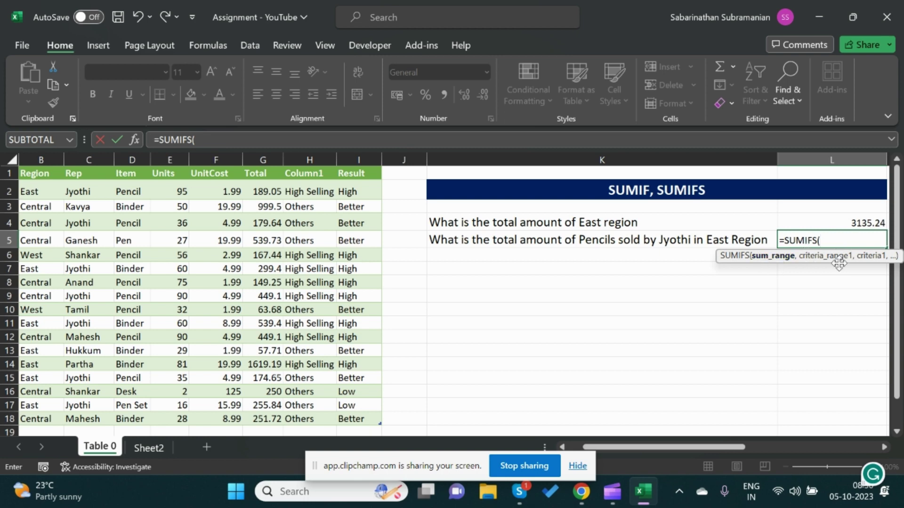
left_click(261, 192)
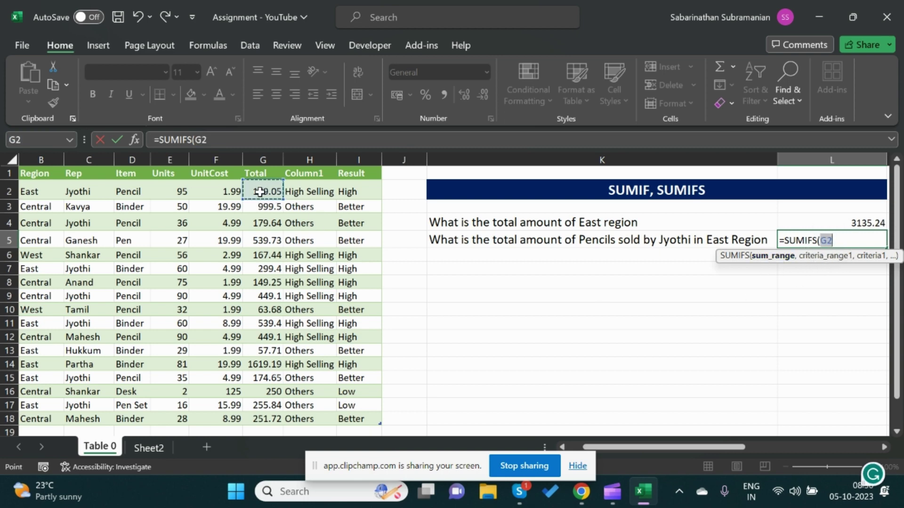
key("ctrl+shift+Down")
type(",")
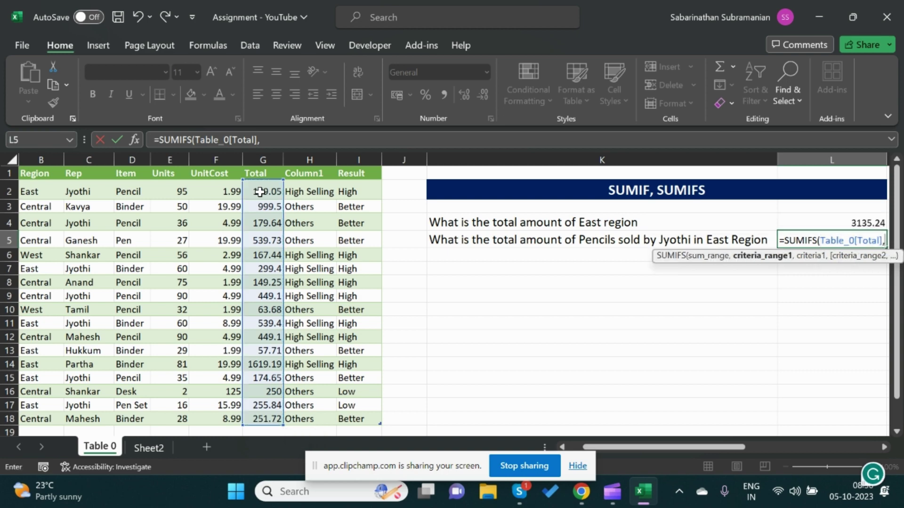
- Add the Region column as the first criteria range of the L5 SUMIFS formula, with B2 as its criterion
left_click(49, 194)
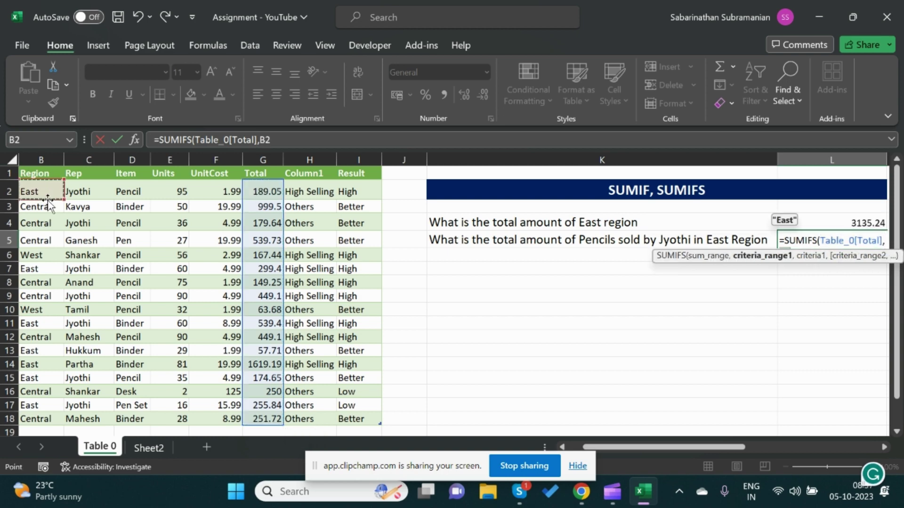
key("ctrl+shift+Down")
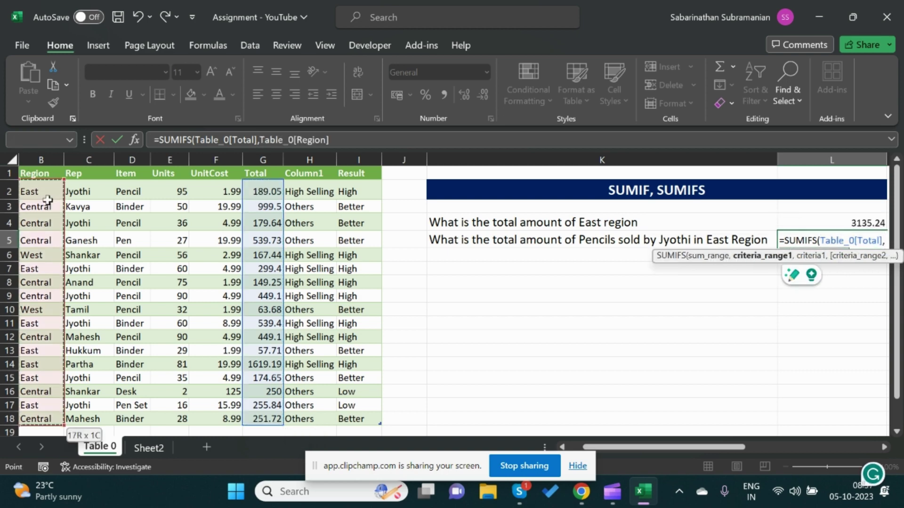
type(",")
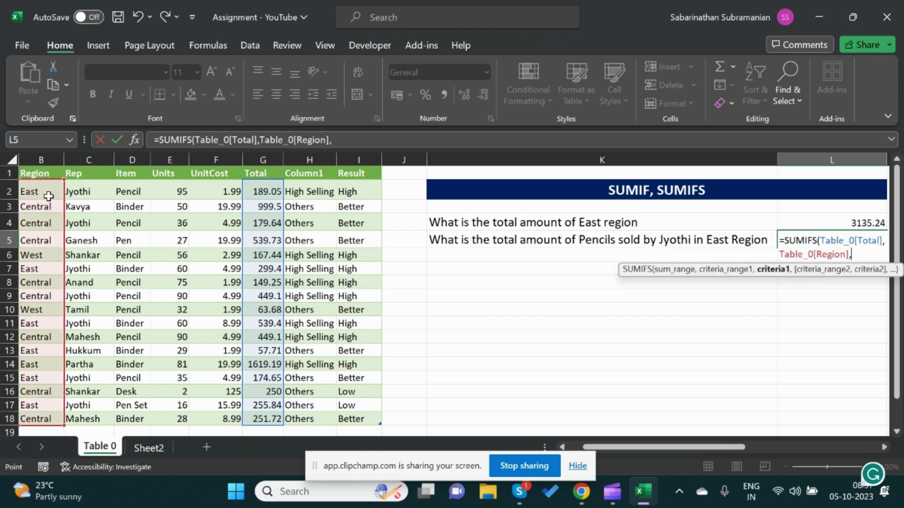
left_click(48, 196)
type(",")
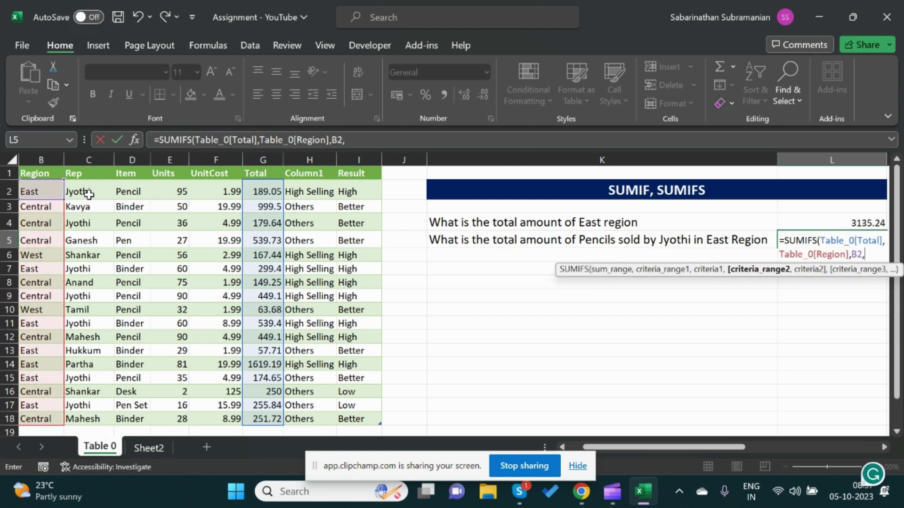
- Add the Rep column as the second criteria range in the SUMIFS formula and pick C2 as its criterion
left_click(89, 194)
key("ctrl+shift+Down")
type(",")
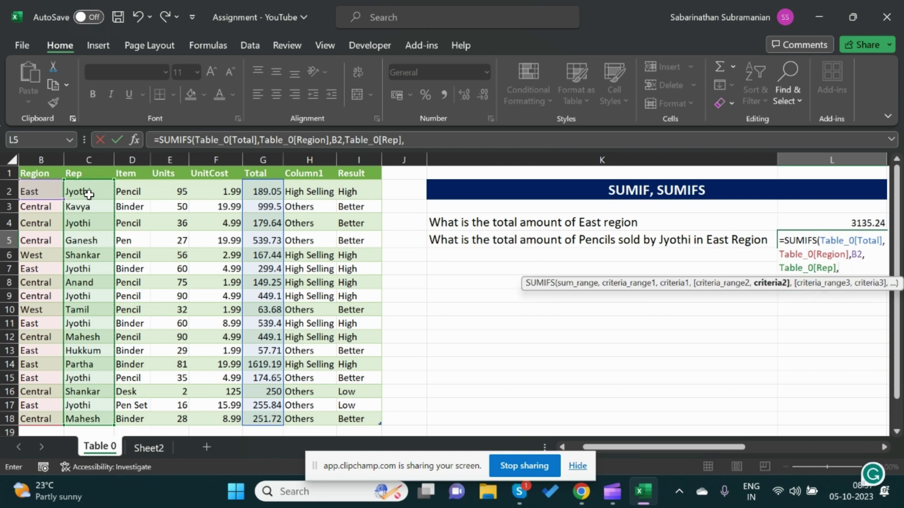
left_click(89, 194)
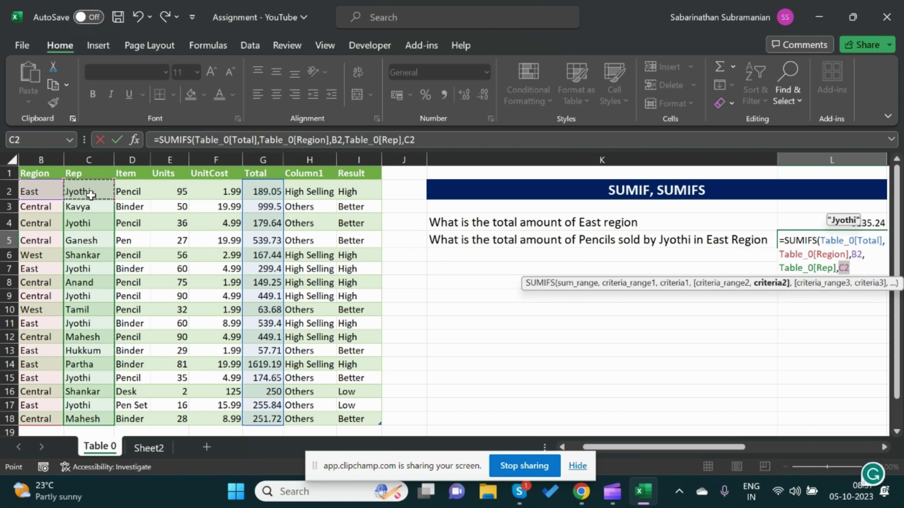
- Try to complete the SUMIFS formula with the Item column as a criteria range and D2 as its criterion
left_click(137, 193)
key("ctrl+shift+Down")
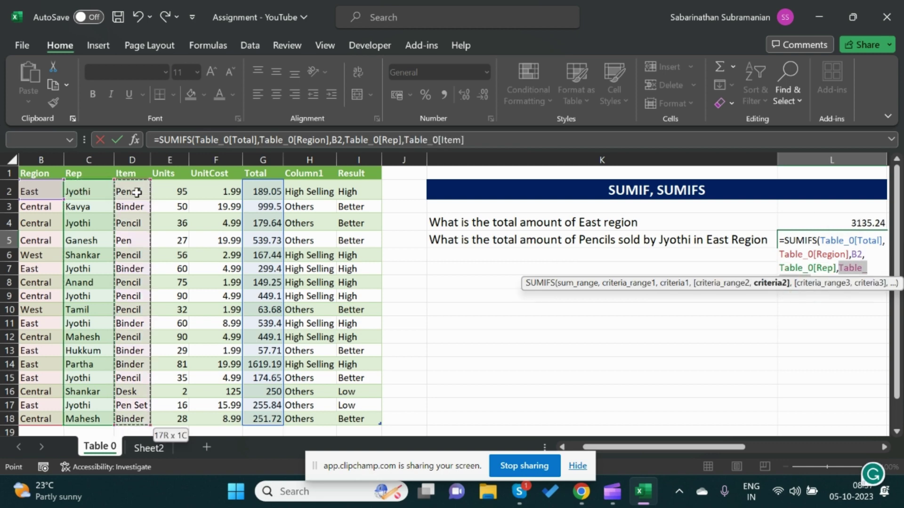
type(",")
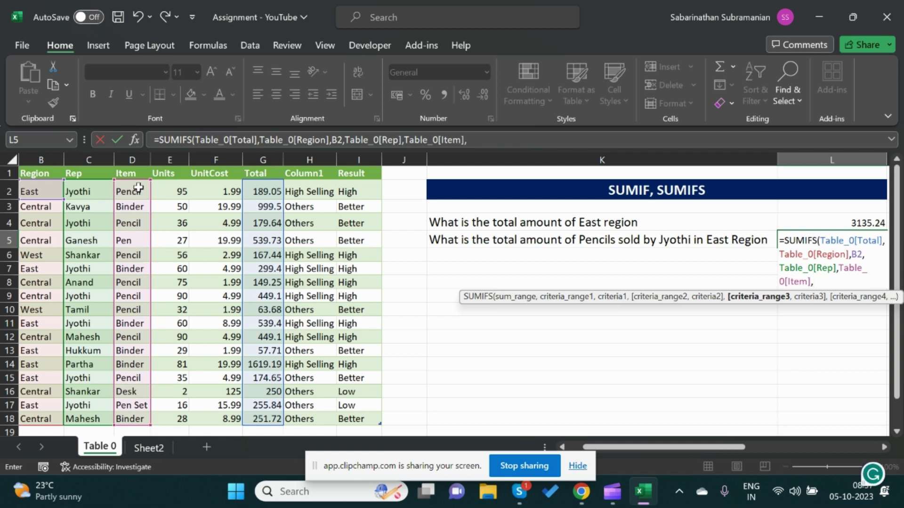
left_click(138, 189)
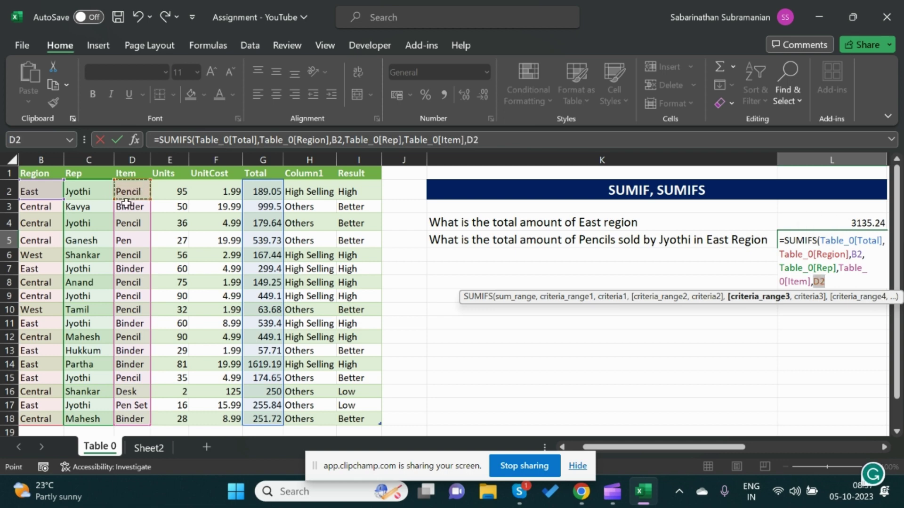
type(")")
key("Return")
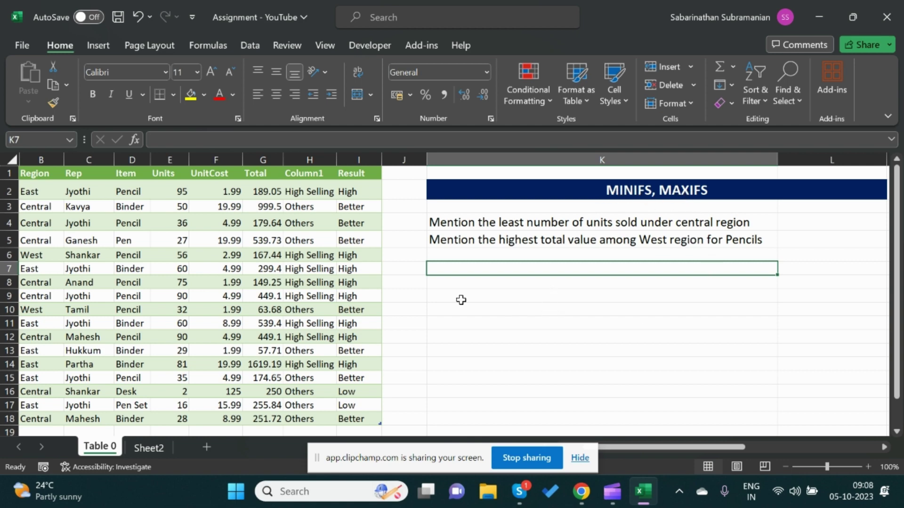
- Start a MINIFS formula in L4 for the least units sold, using the table's Units column as the minimum range
left_click(522, 219)
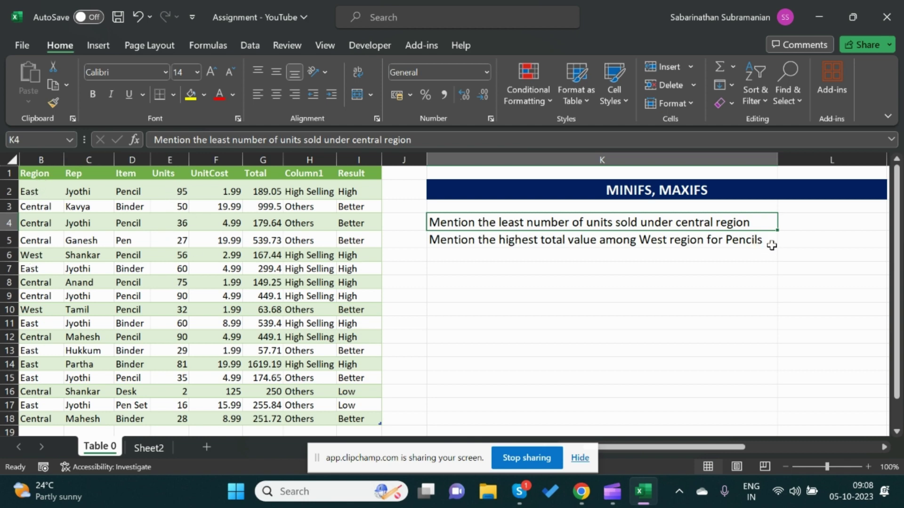
left_click(808, 221)
type("=min")
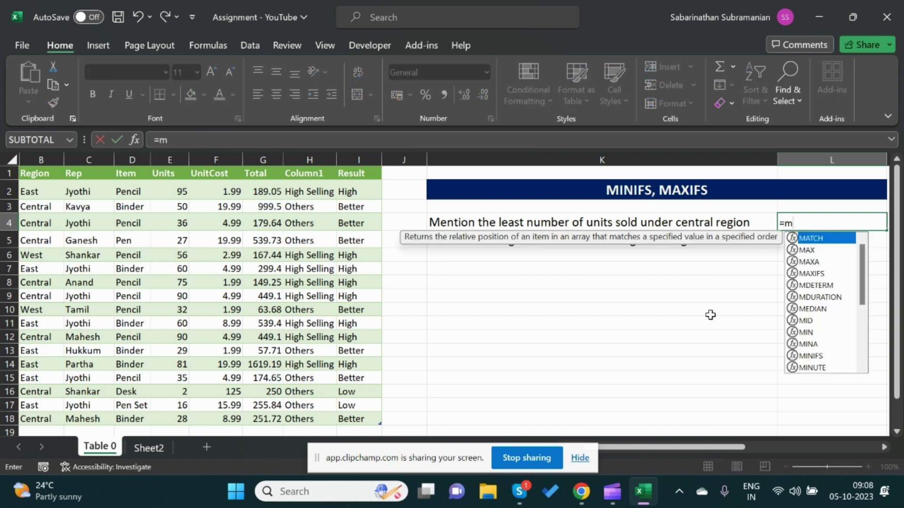
key("Down")
key("Down")
key("Tab")
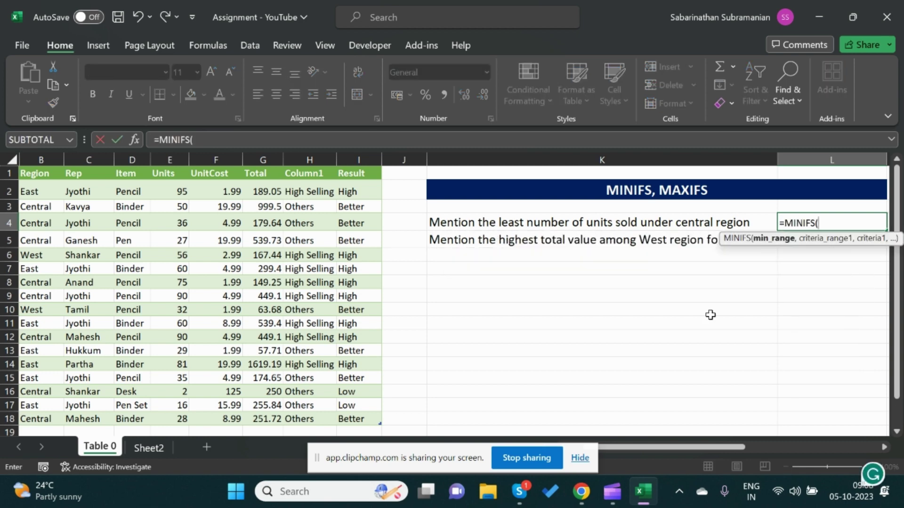
left_click(178, 193)
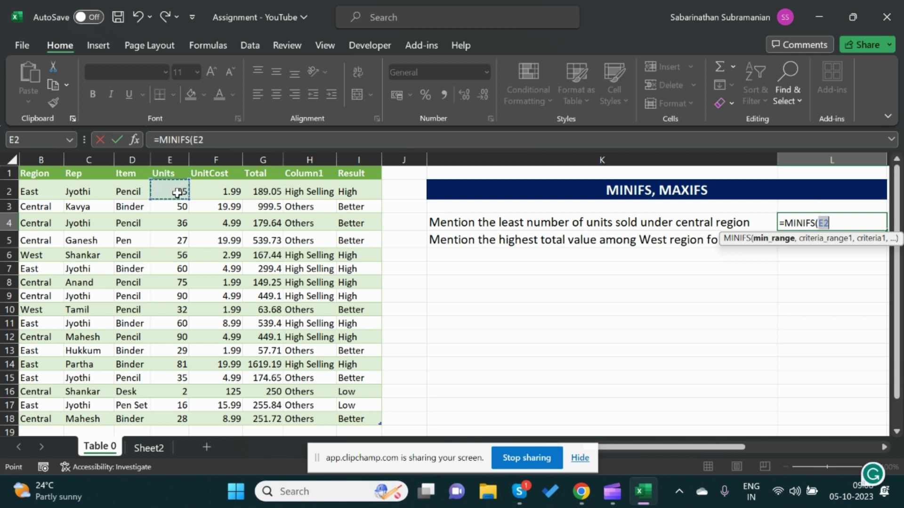
key("ctrl+shift+Down")
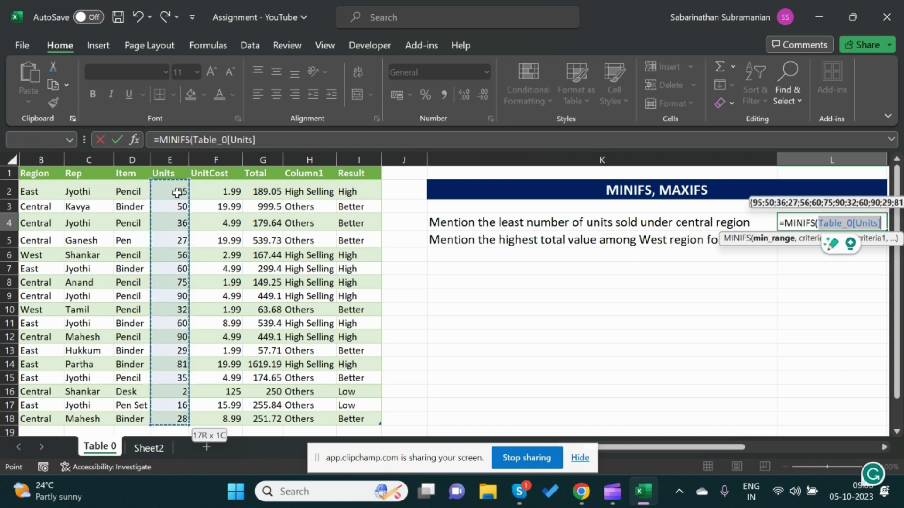
type(",")
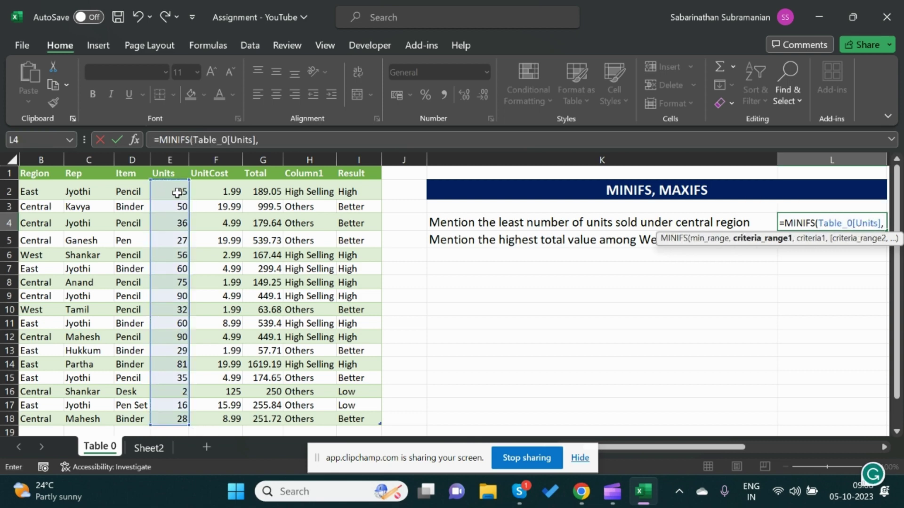
- Complete the L4 MINIFS formula with the Region column and criterion B3, and check its result against the Region and Units cells in row 16
left_click(43, 193)
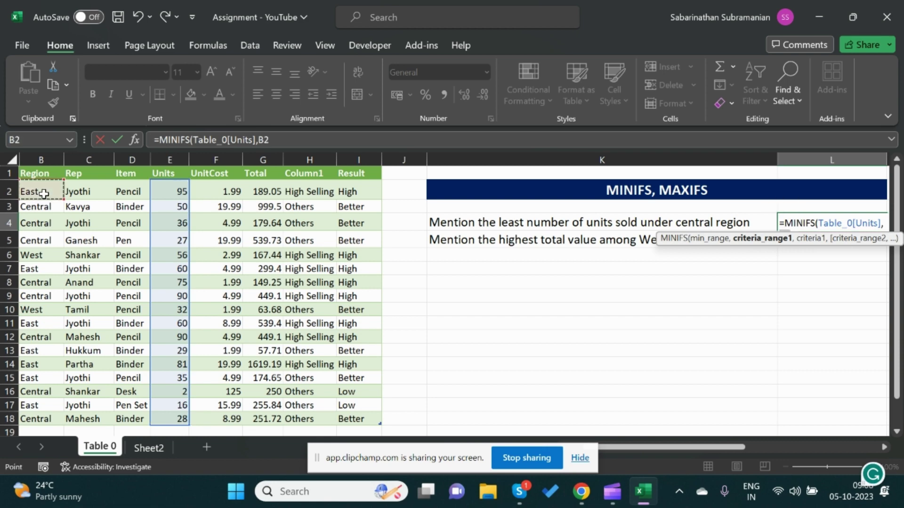
key("ctrl+shift+Down")
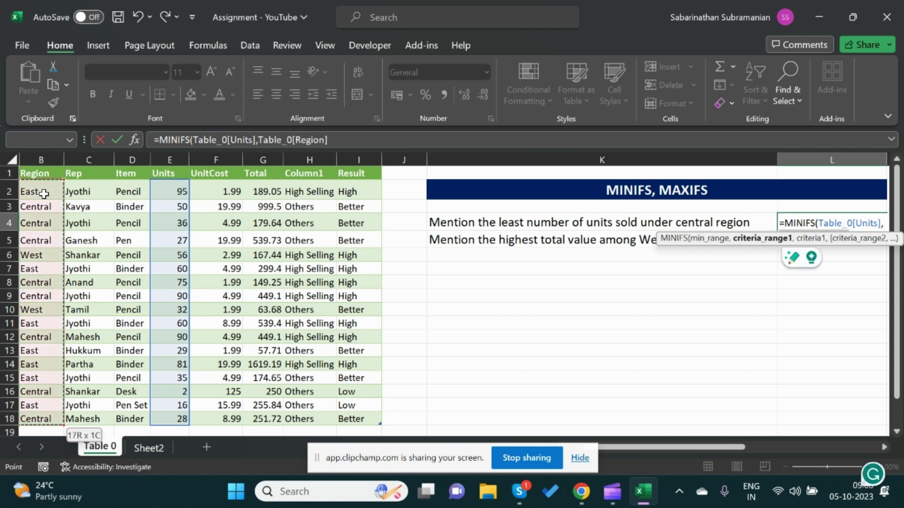
left_click(334, 141)
type(",")
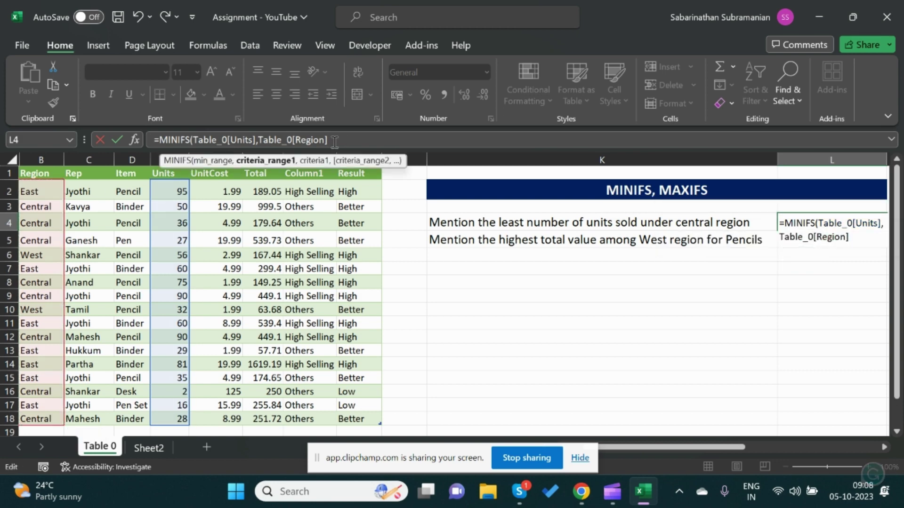
left_click(40, 207)
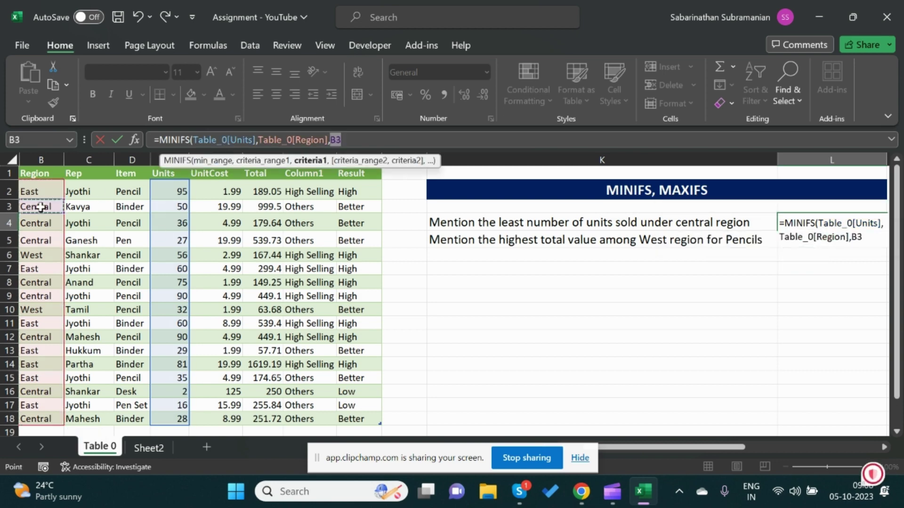
type(")")
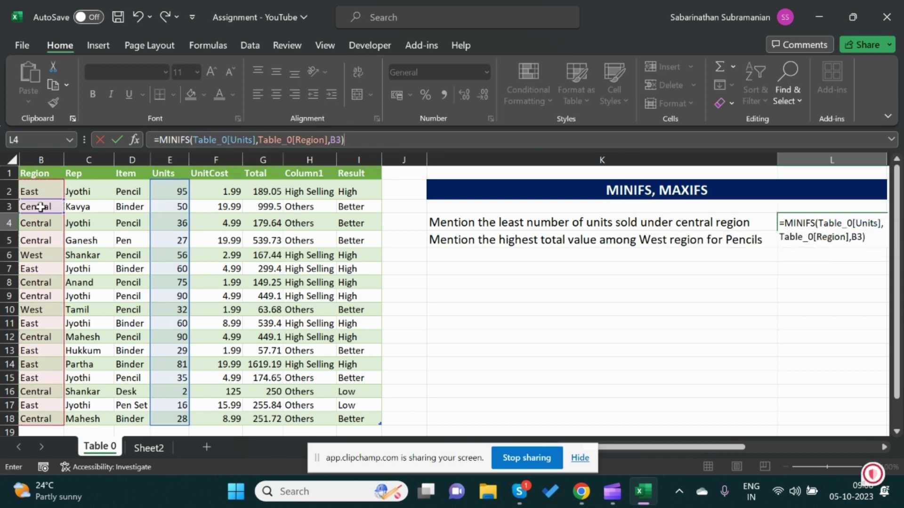
key("Return")
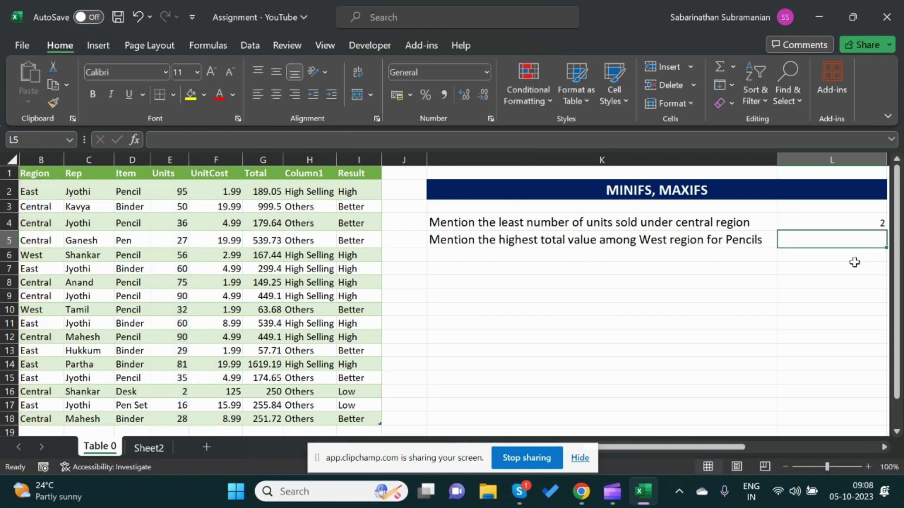
left_click(43, 392)
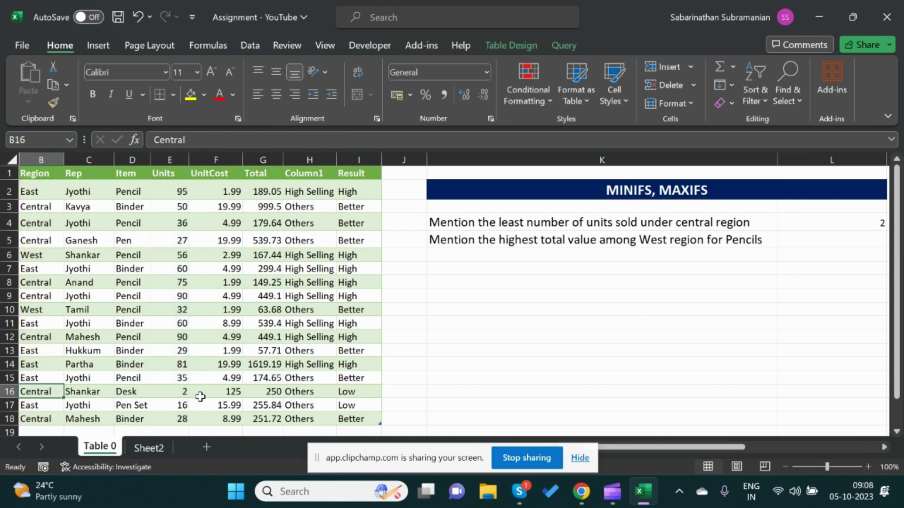
left_click(185, 392)
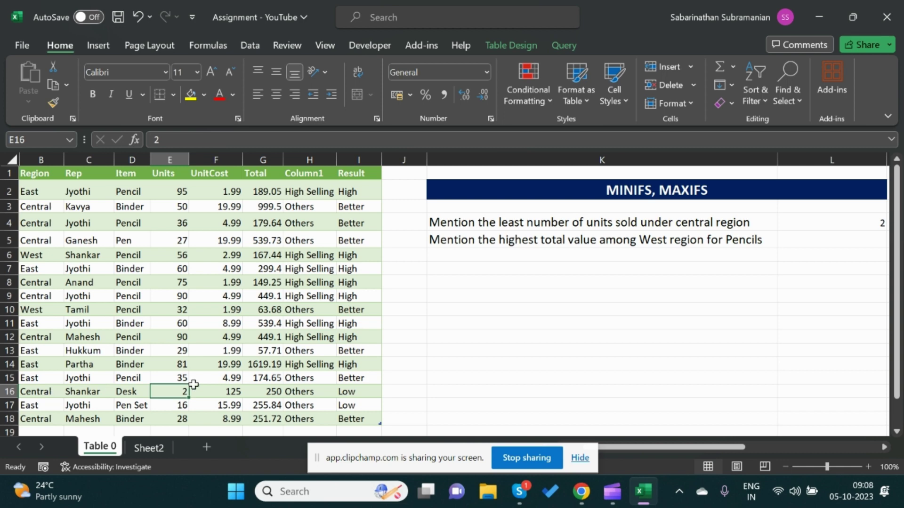
- Start a MAXIFS formula in L5 for the highest West-region pencil total, using the table's Total column as the maximum range
left_click(833, 240)
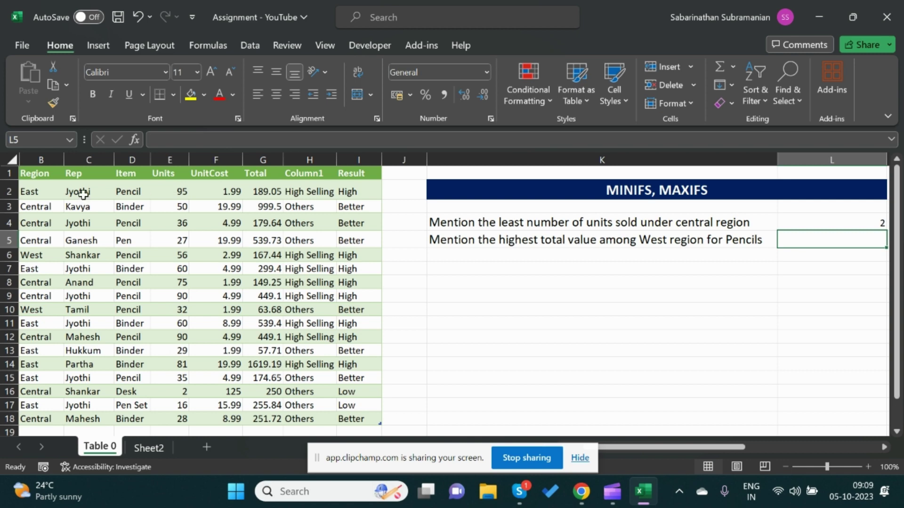
left_click(30, 191)
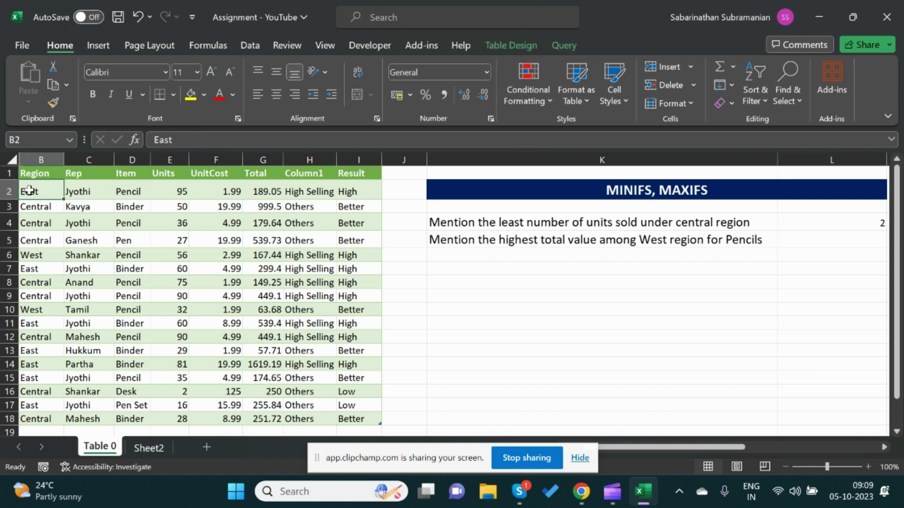
left_click(141, 191)
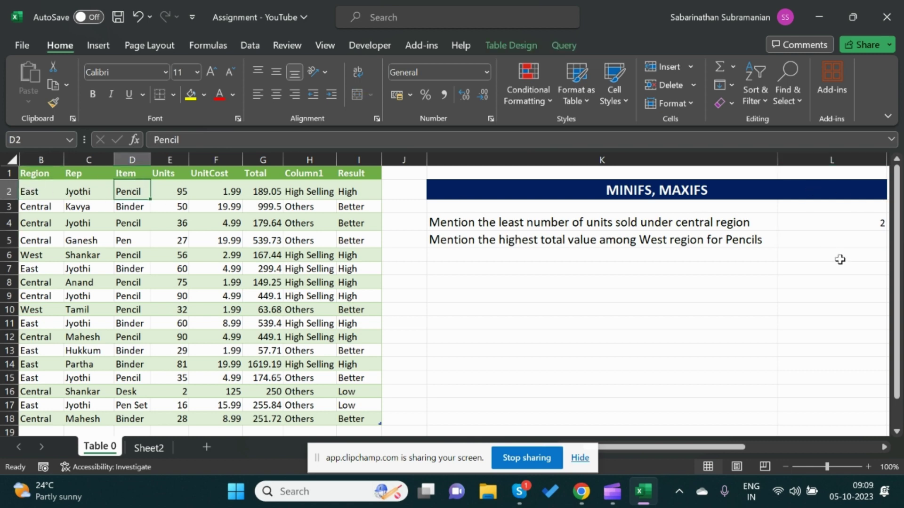
left_click(824, 242)
type("=")
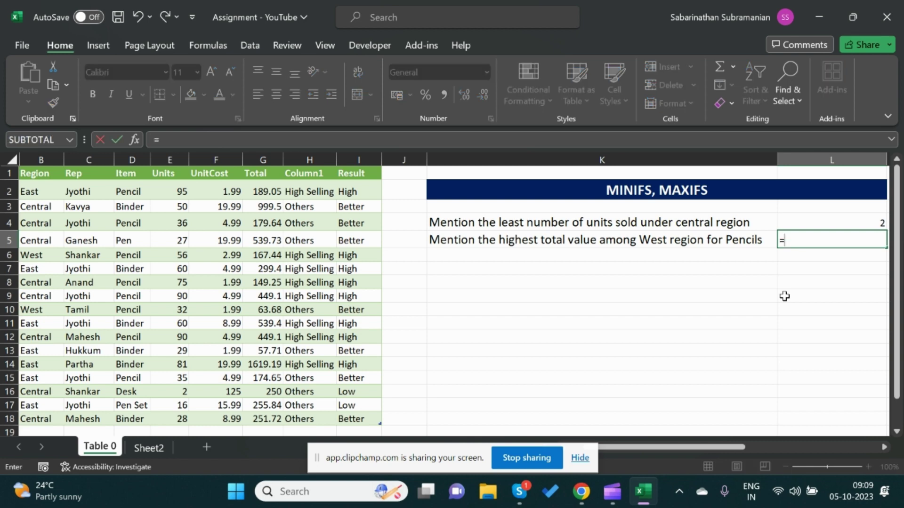
type("maxif")
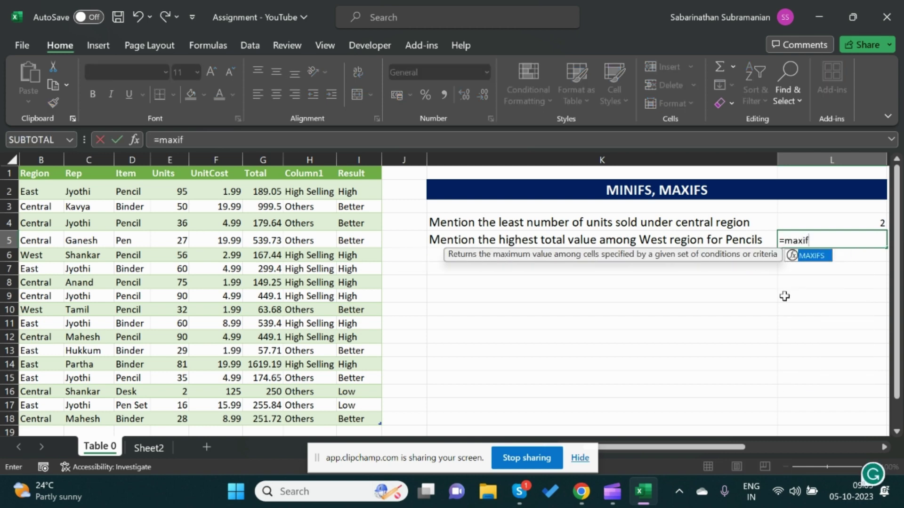
key("Tab")
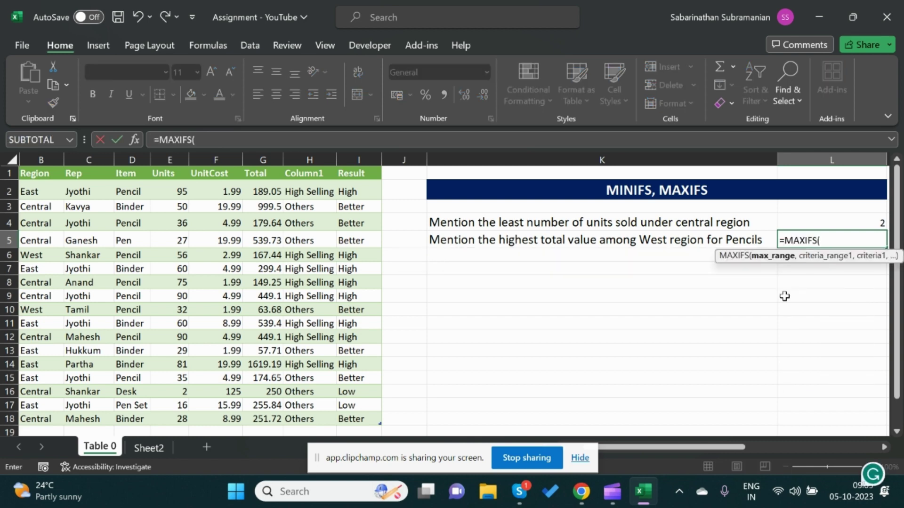
left_click(172, 192)
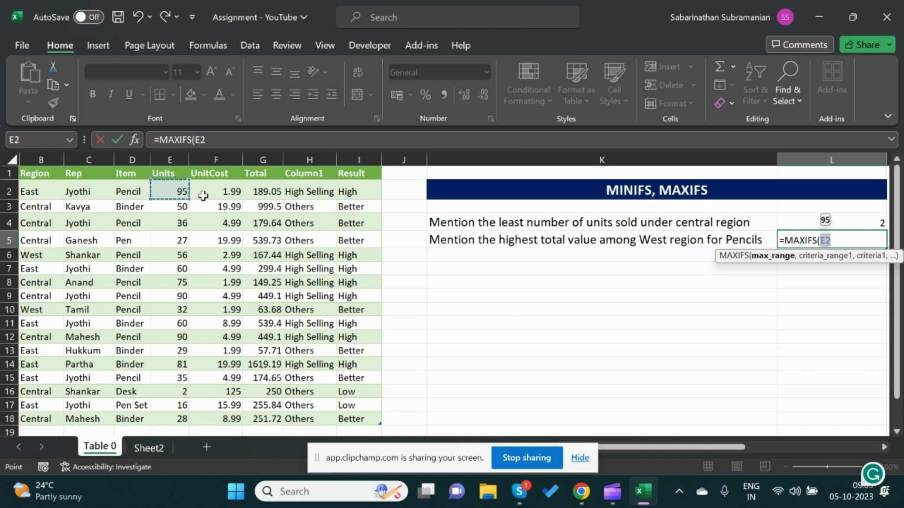
left_click(264, 192)
key("ctrl+shift+Down")
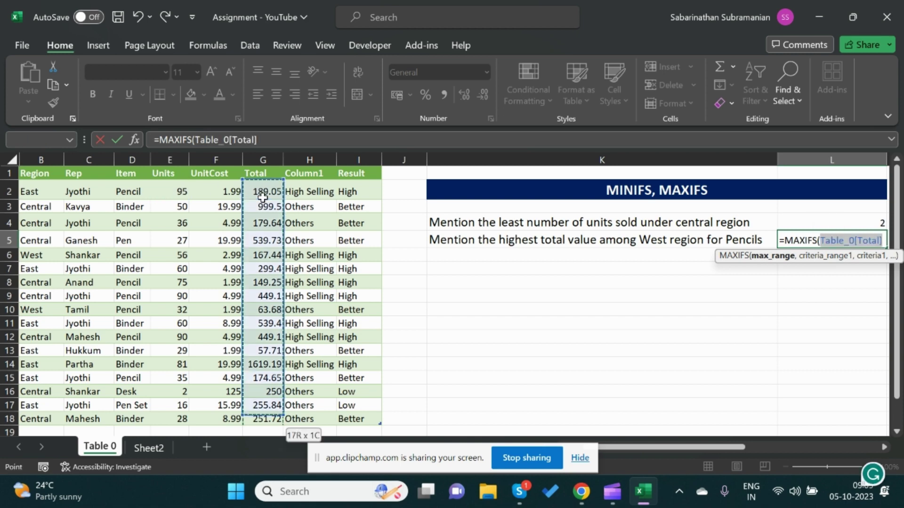
type(",")
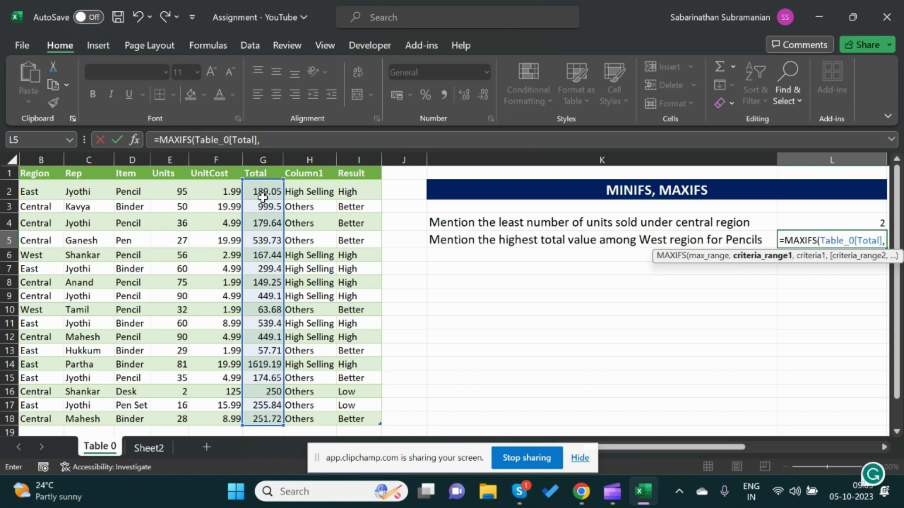
- Add the Region column as the first criteria range in the L5 MAXIFS formula, with B6 as its criterion
left_click(41, 191)
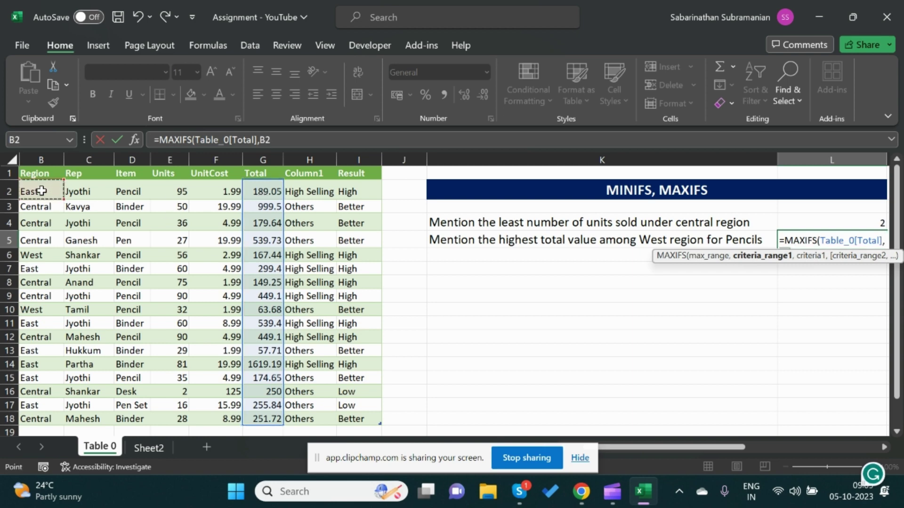
key("ctrl+shift+Down")
type(",")
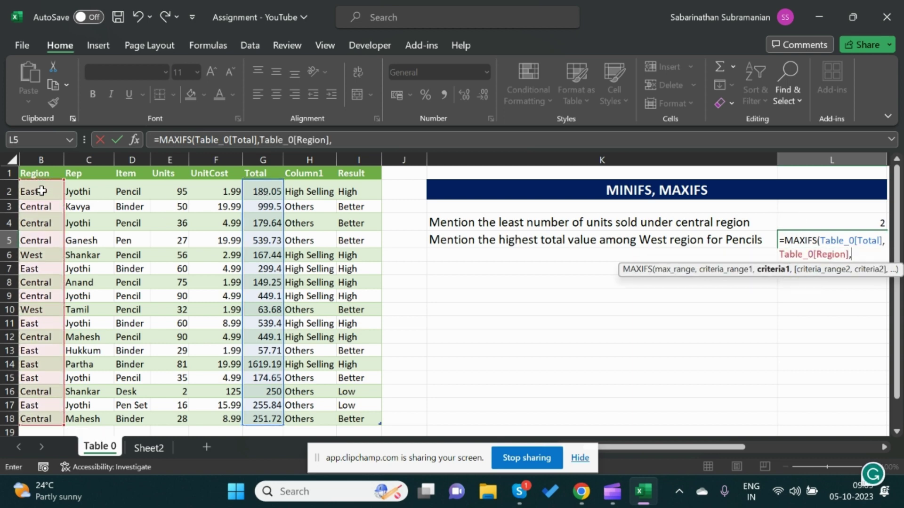
left_click(45, 256)
type(",")
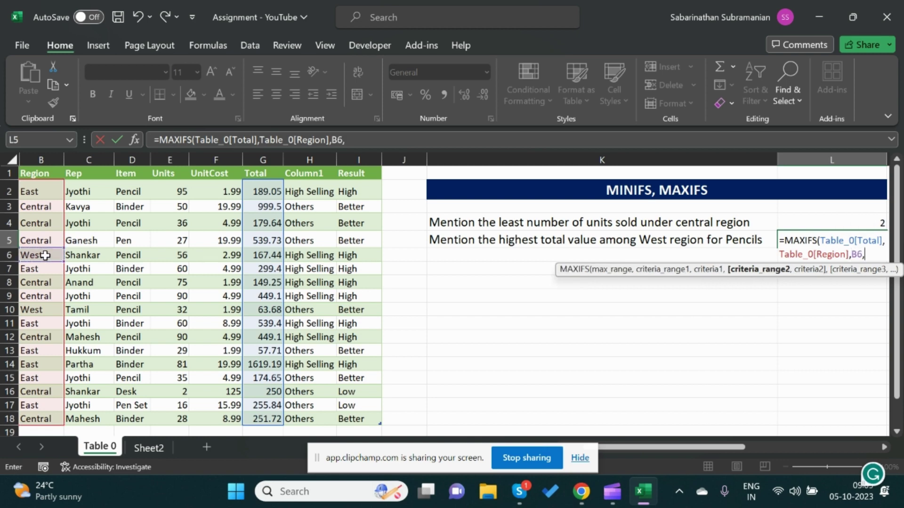
- Complete the L5 MAXIFS formula with the Item column as the second criteria range and D2 as its criterion
left_click(124, 196)
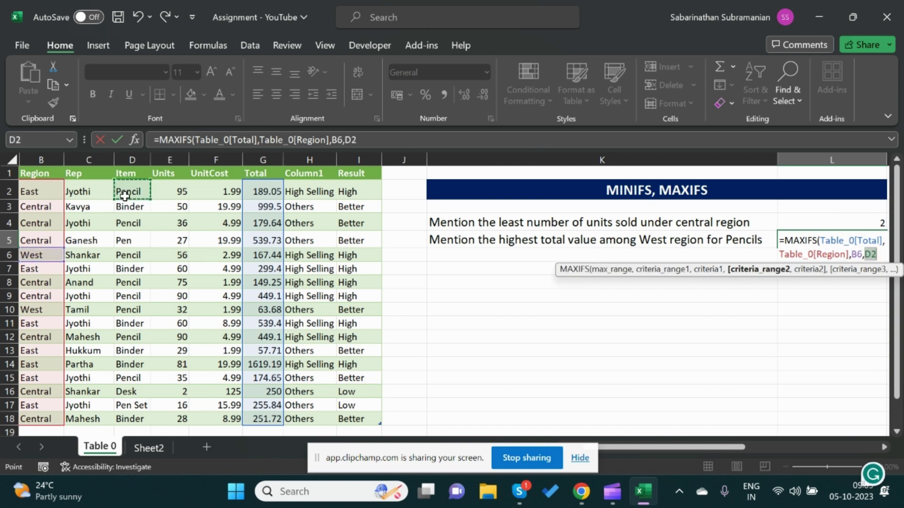
key("ctrl+shift+Down")
type(",")
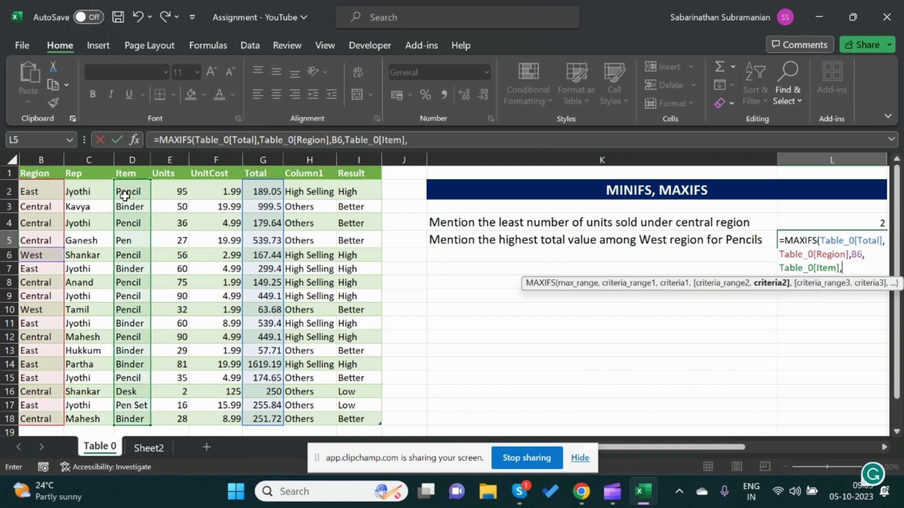
left_click(124, 196)
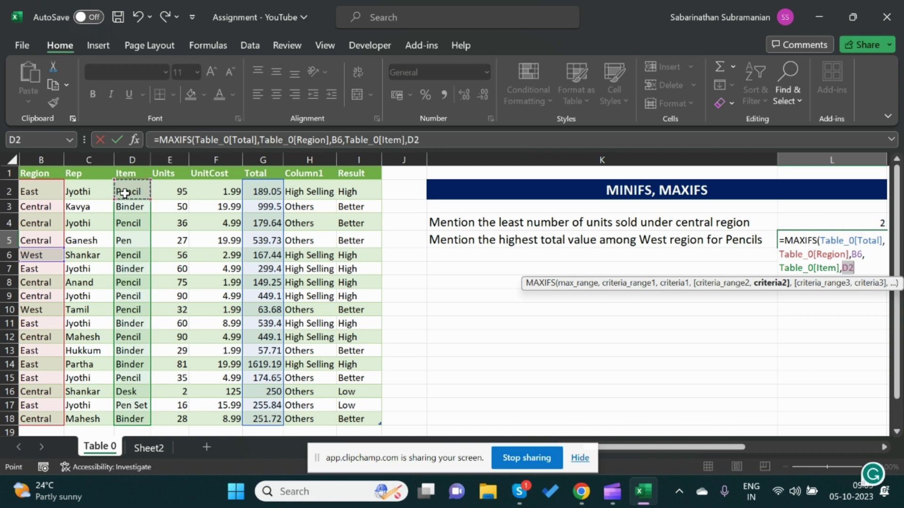
key("Return")
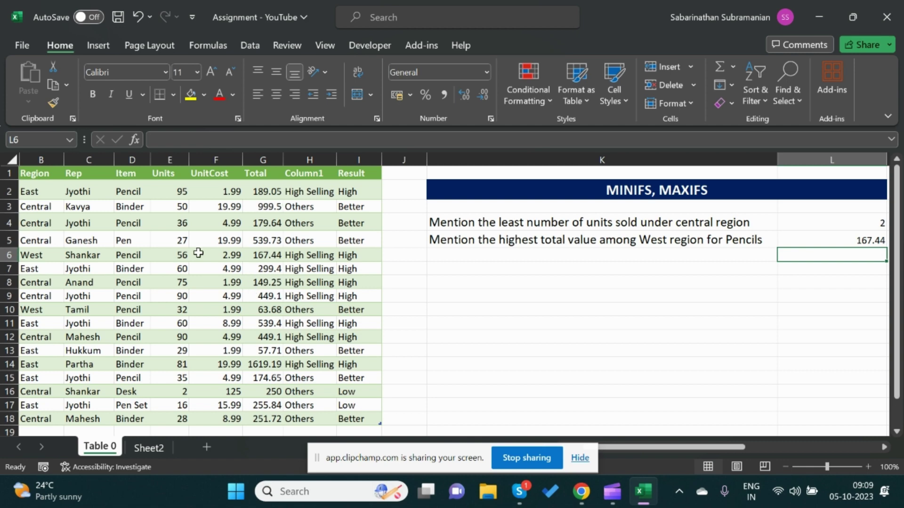
- Check the MAXIFS result in L5 against the Region to Total cells of the West pencil record in row 6
left_click(39, 256)
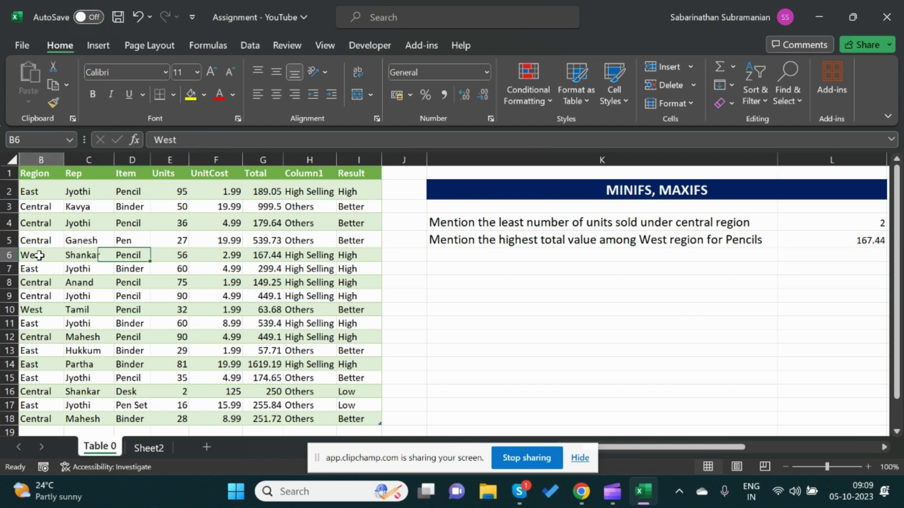
left_click_drag(39, 256, 272, 256)
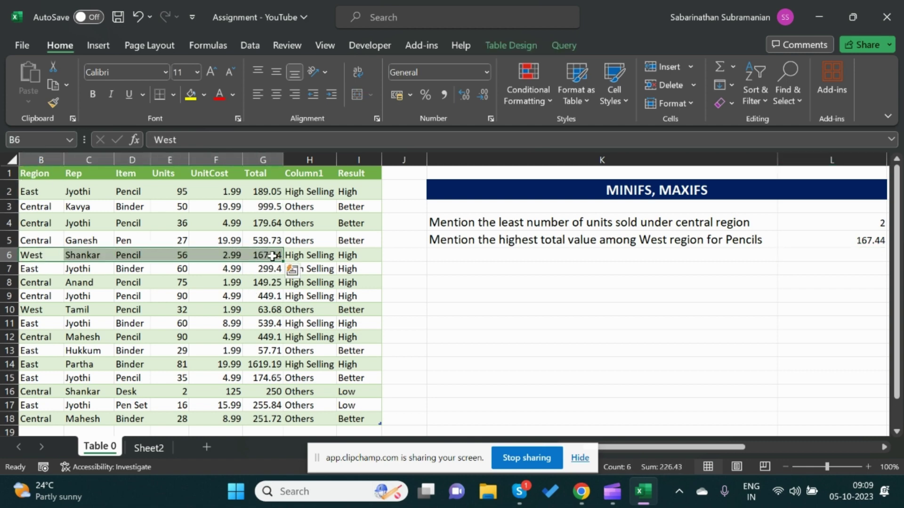
left_click(873, 240)
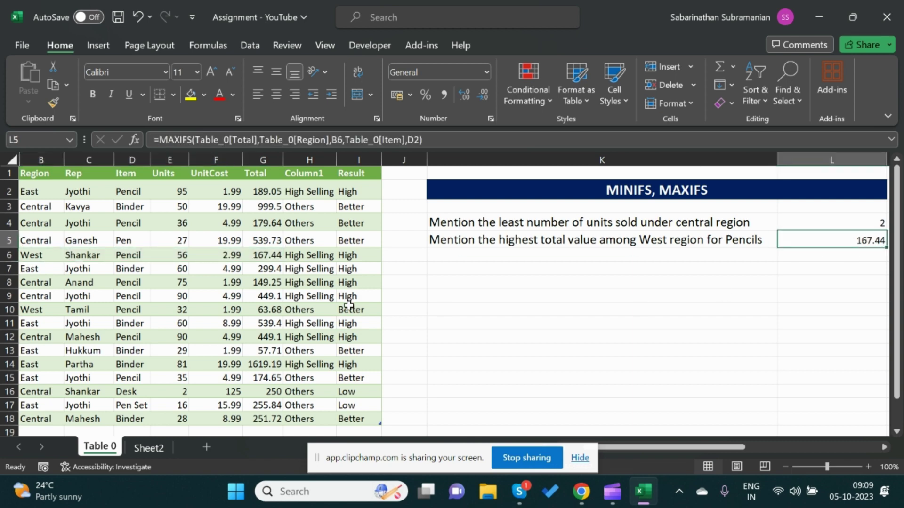
left_click(270, 256)
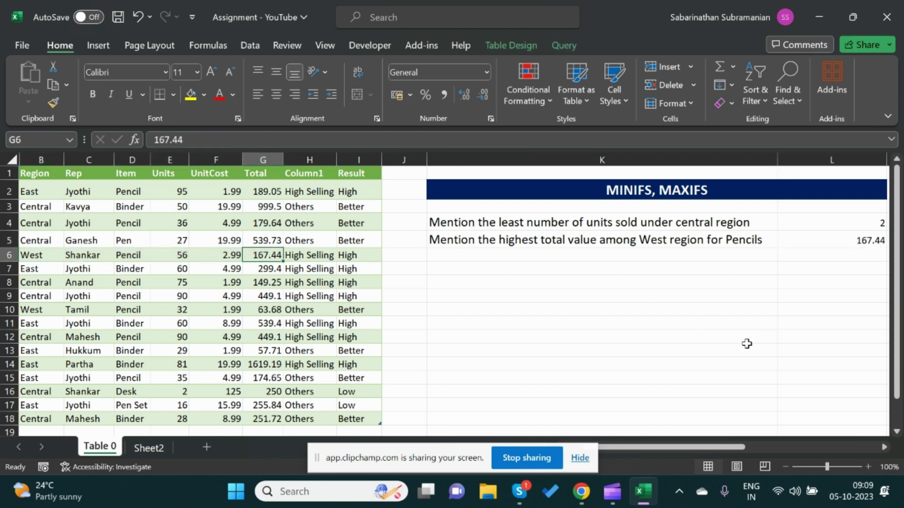